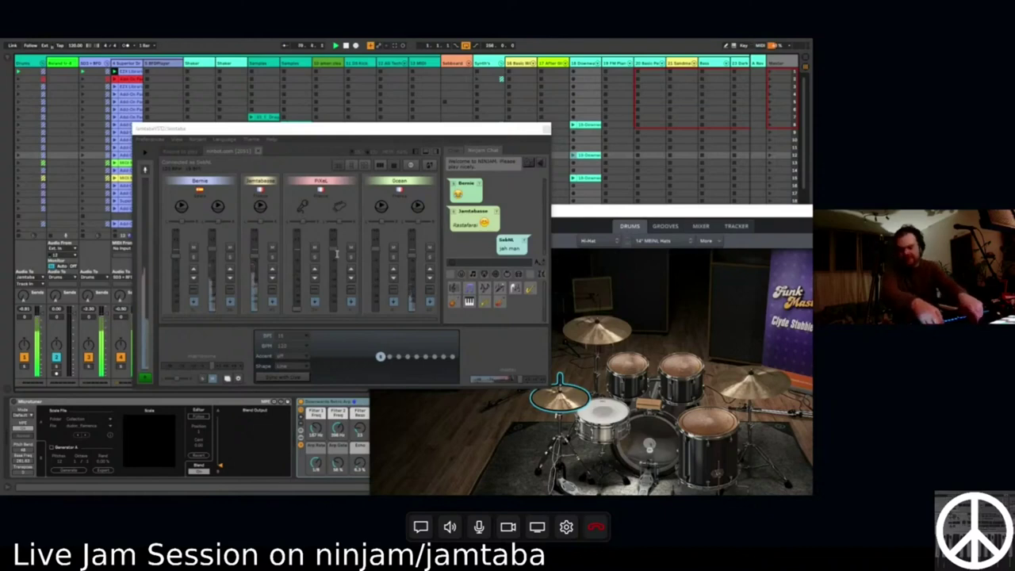
Move the Jamtaba and Superior Drummer windows aside to uncover the remaining tracks in the session view.
left_click_drag(469, 133, 405, 105)
left_click_drag(505, 212, 689, 407)
scroll(766, 178, "right", 5)
scroll(766, 178, "right", 5)
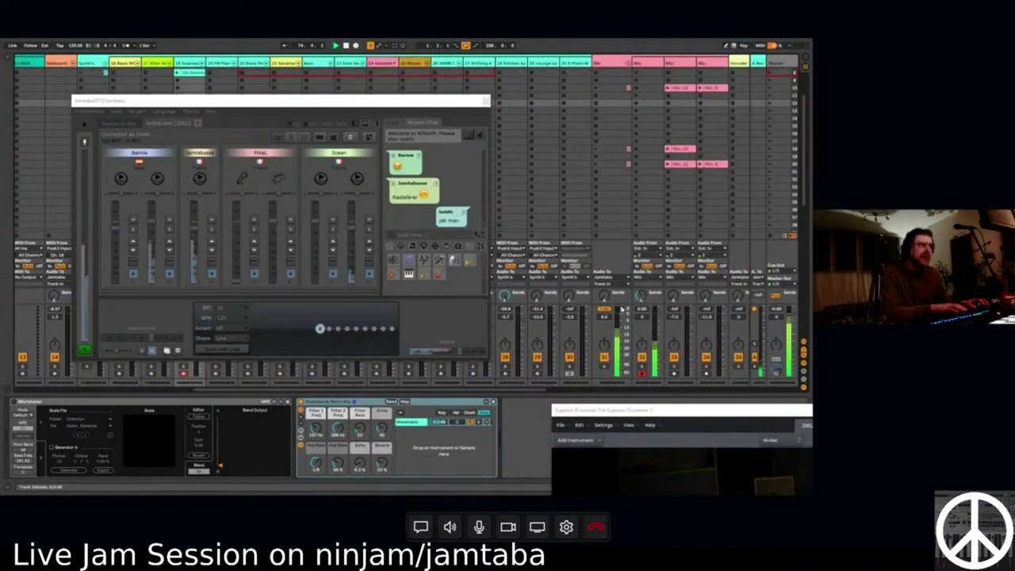
left_click_drag(418, 112, 552, 111)
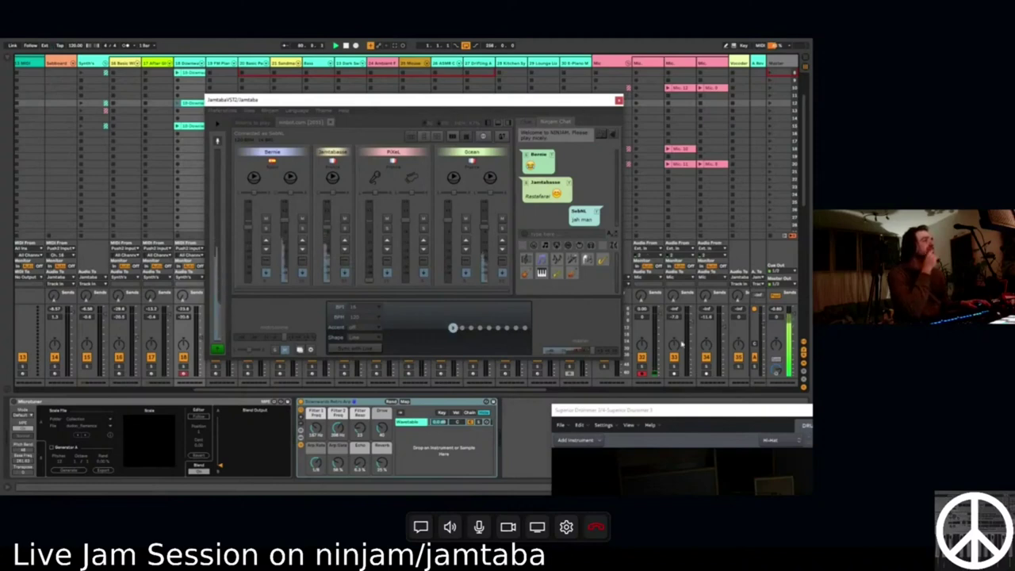
left_click_drag(250, 123, 336, 136)
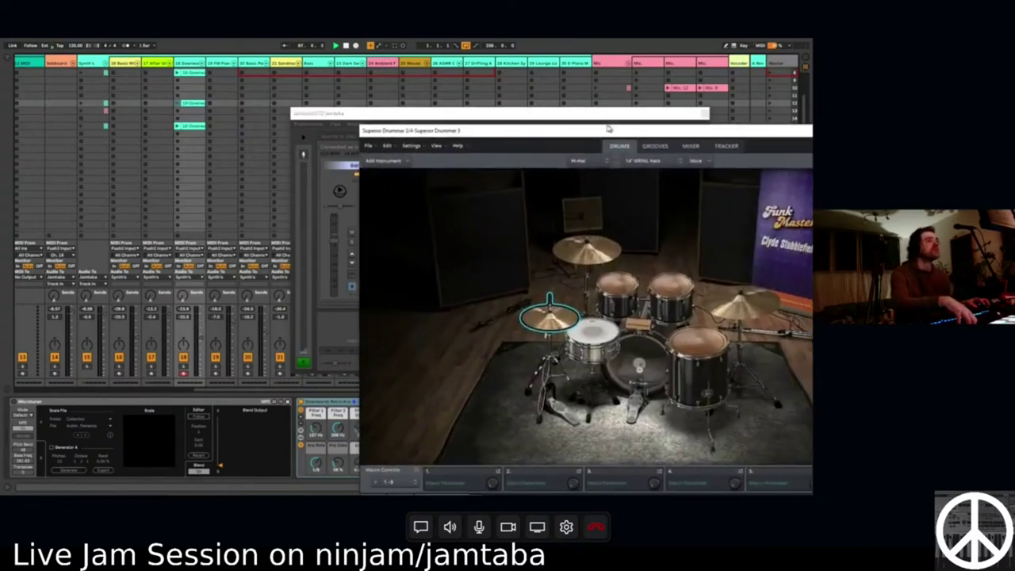
In Superior Drummer's groove library, remove the browser folder filter and list the EZX Southern Soul grooves.
left_click(652, 146)
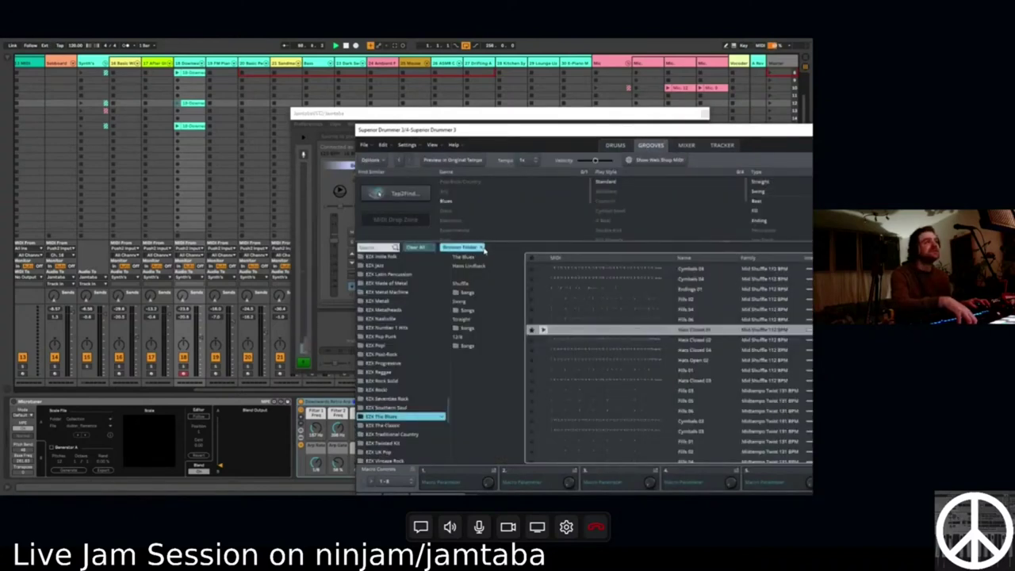
left_click(480, 248)
scroll(416, 381, "down", 3)
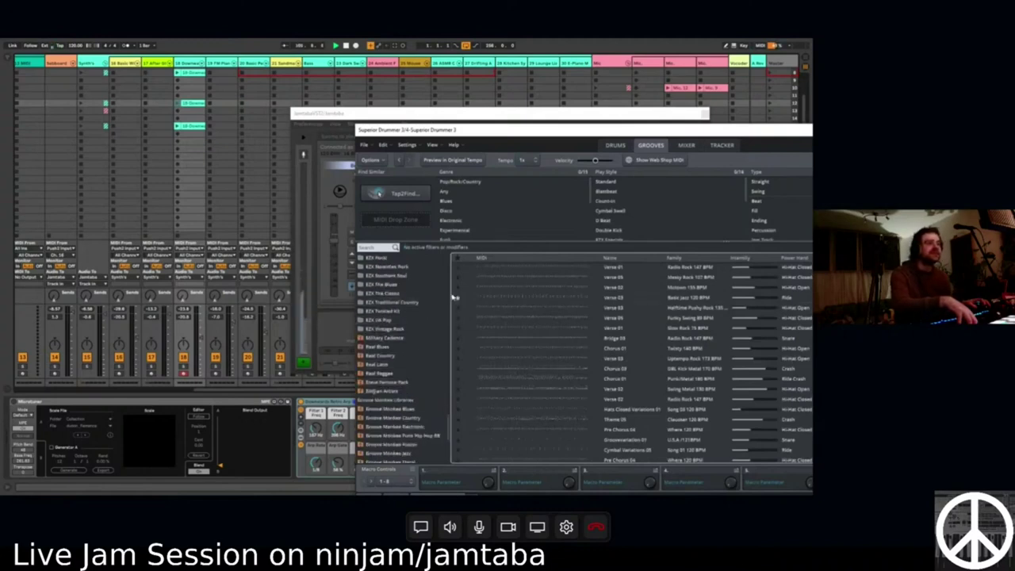
scroll(414, 329, "down", 4)
scroll(413, 329, "up", 5)
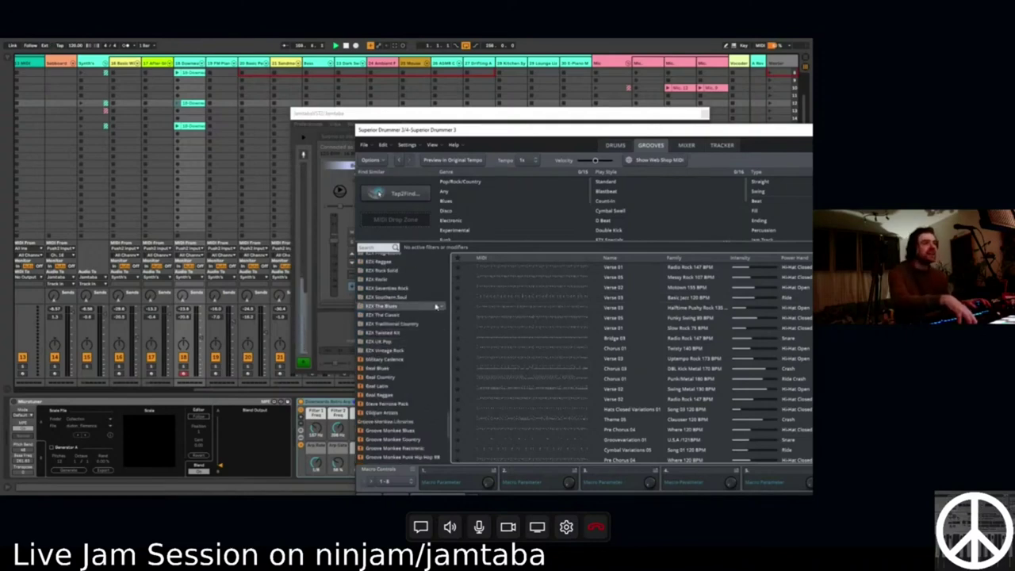
left_click(387, 297)
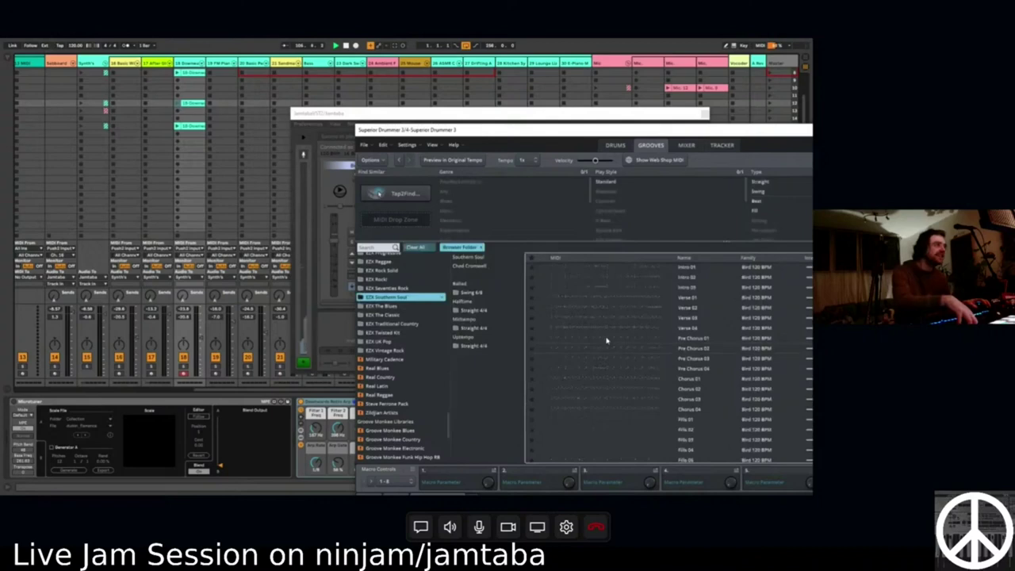
Move the Superior Drummer window off the Jamtaba mixer's far edge and select the Bird 120 BPM groove Verse 02.
left_click_drag(655, 130, 553, 115)
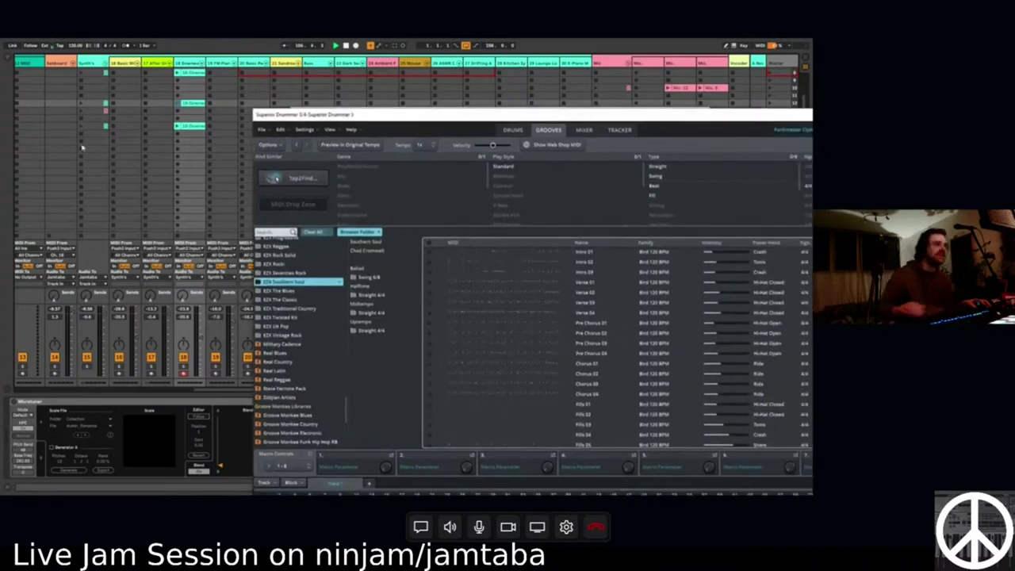
scroll(185, 82, "left", 10)
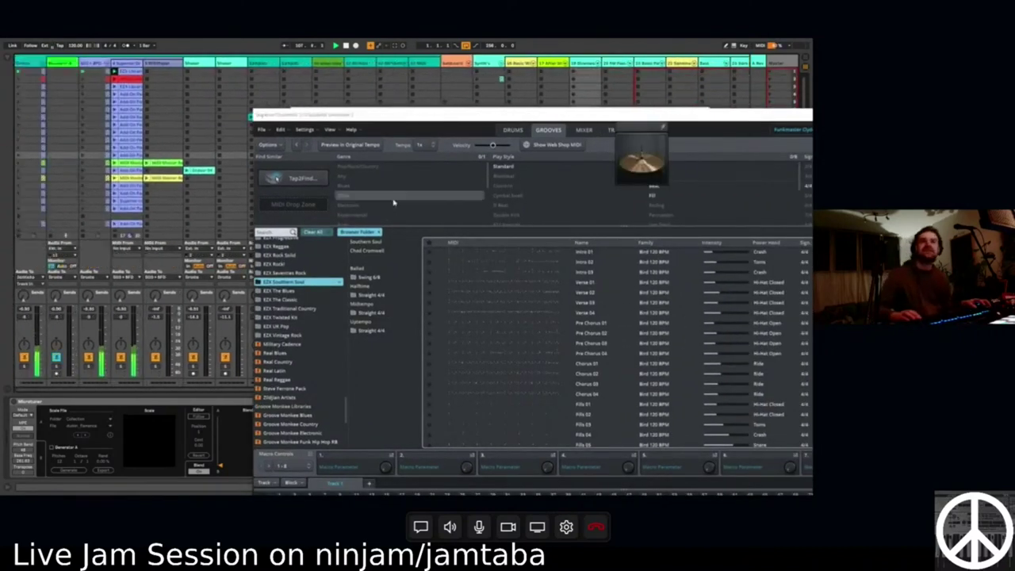
left_click(487, 293)
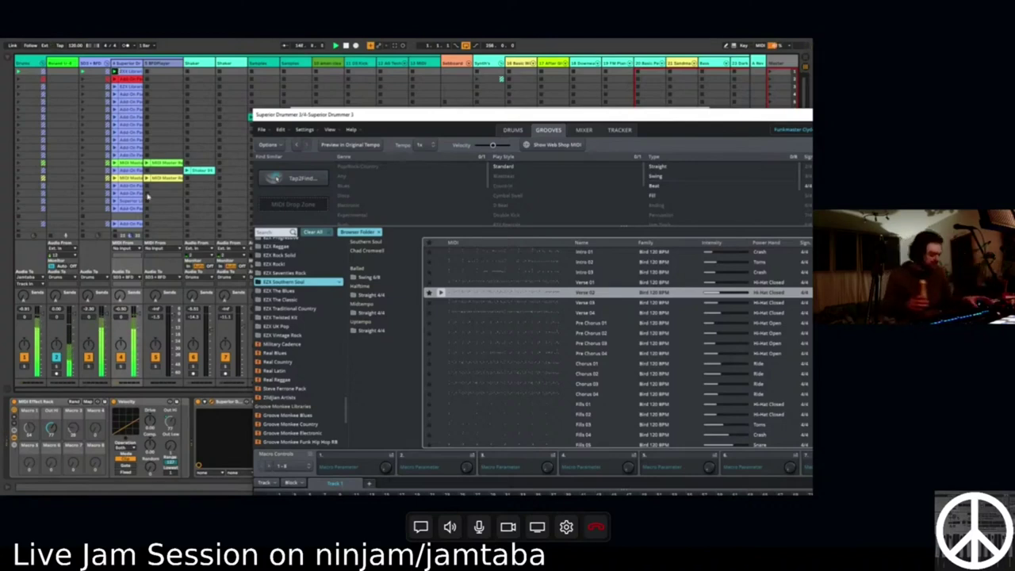
Move the Superior Drummer window clear of Jamtaba and send the chat message "we could play on a festival".
left_click_drag(419, 119, 602, 216)
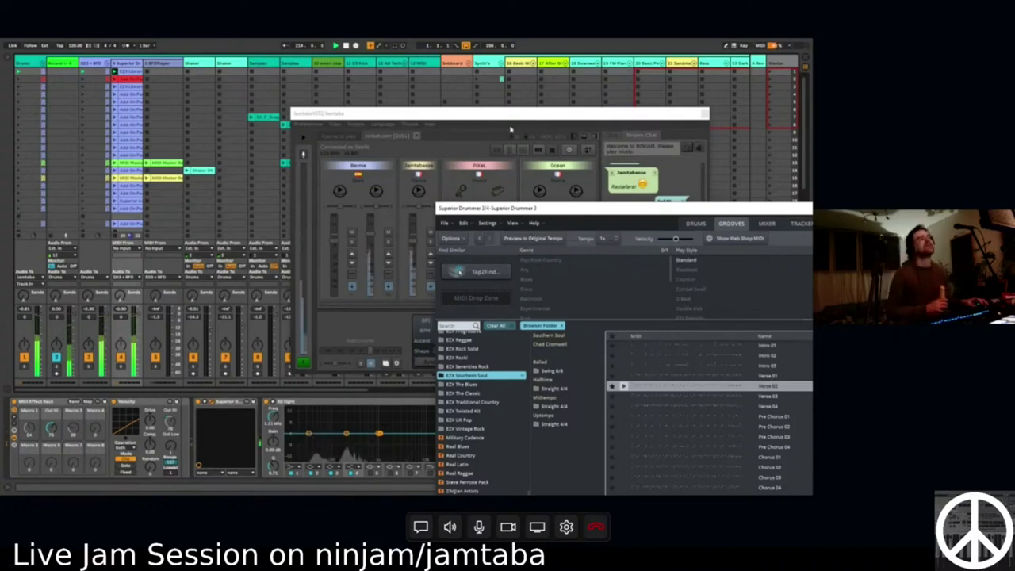
left_click_drag(521, 118, 481, 105)
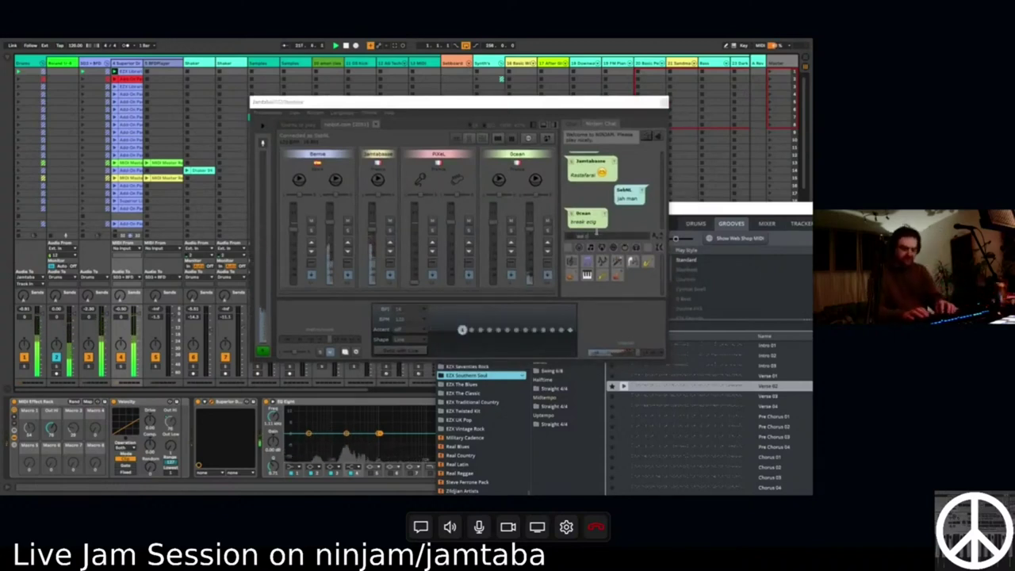
type("ld play on it fast")
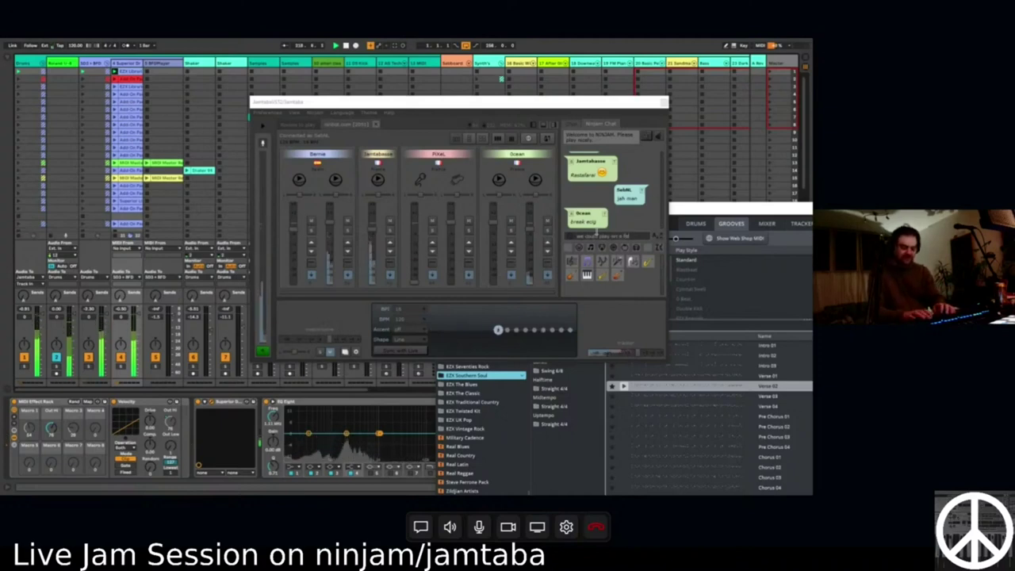
type("ival")
key("Return")
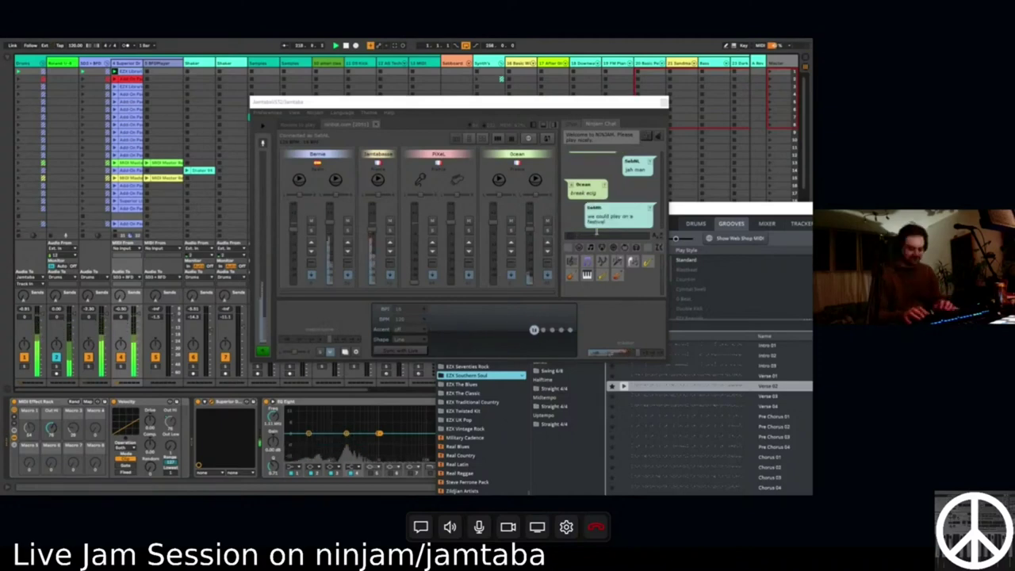
Send the Ninjam chat message "no one would know we not a band".
type("no, we could")
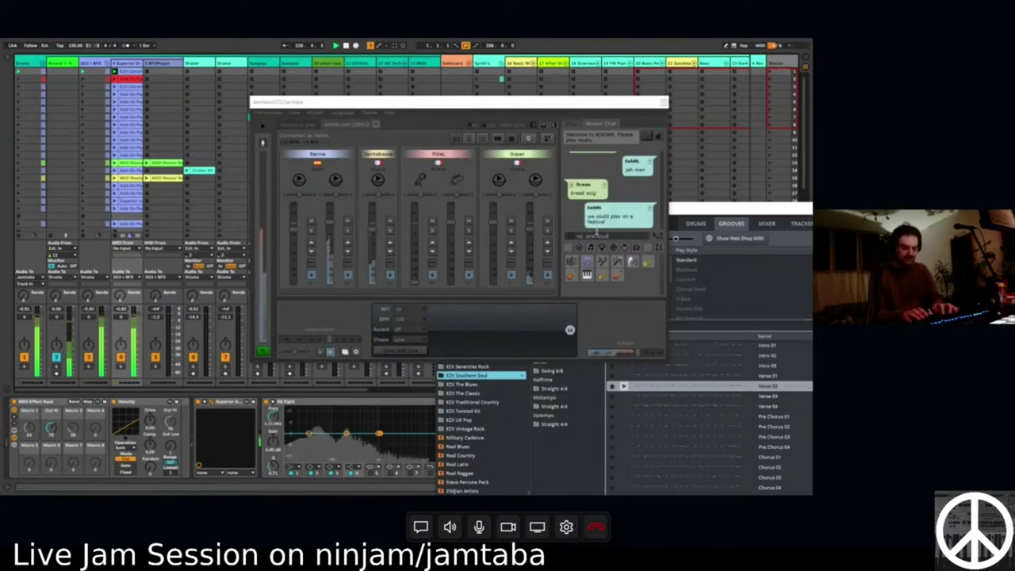
type(" know we")
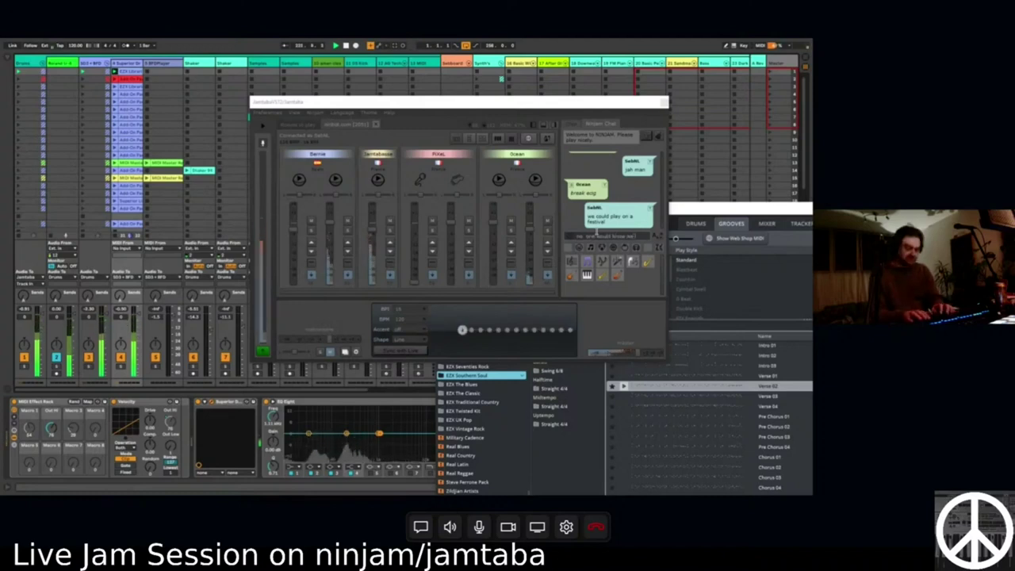
type(" not a band")
key("Return")
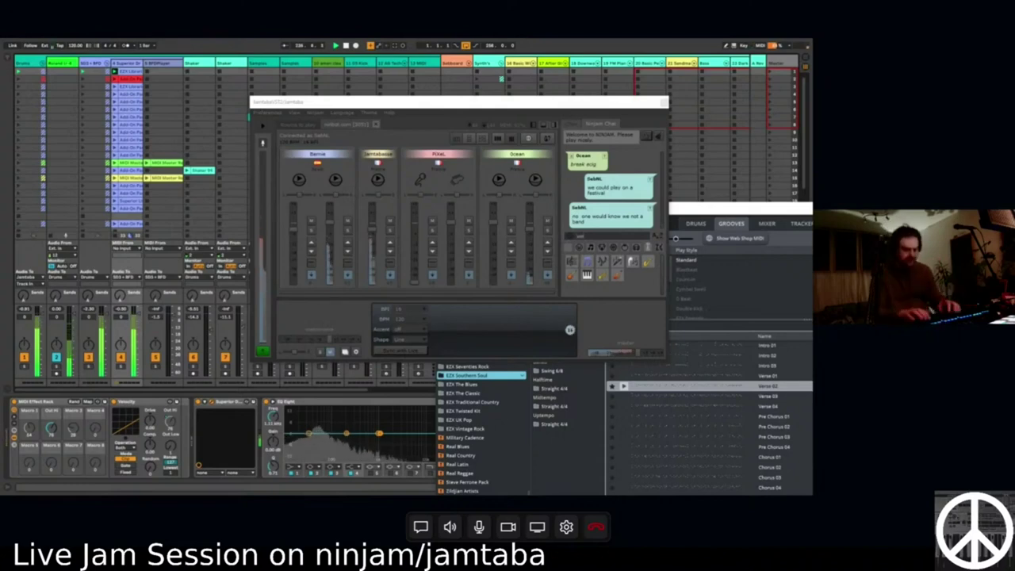
Send two more chat messages: "well" and "maby cus of my bad singing".
type("well")
key("Return")
type("away out of it")
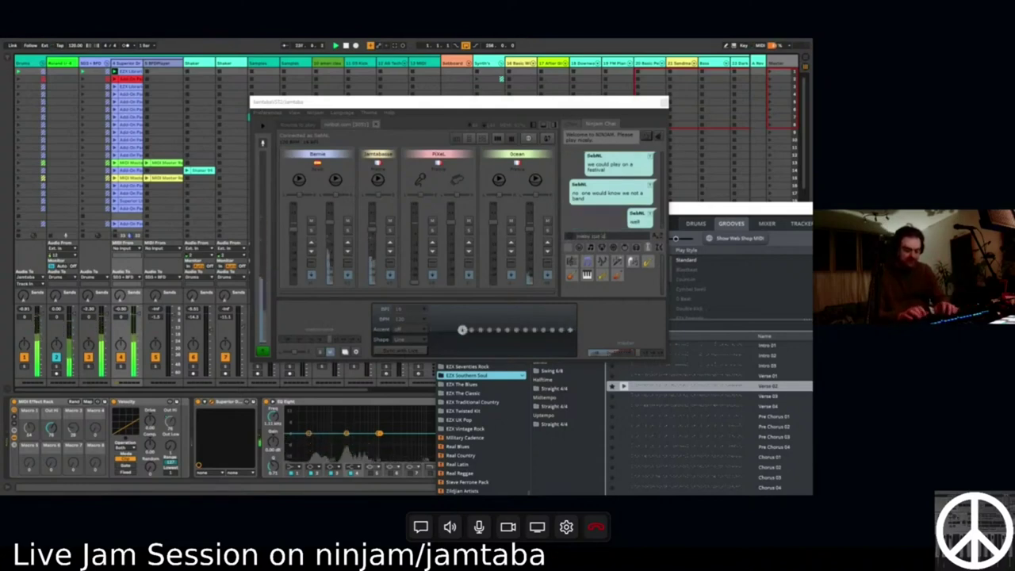
type("y bad")
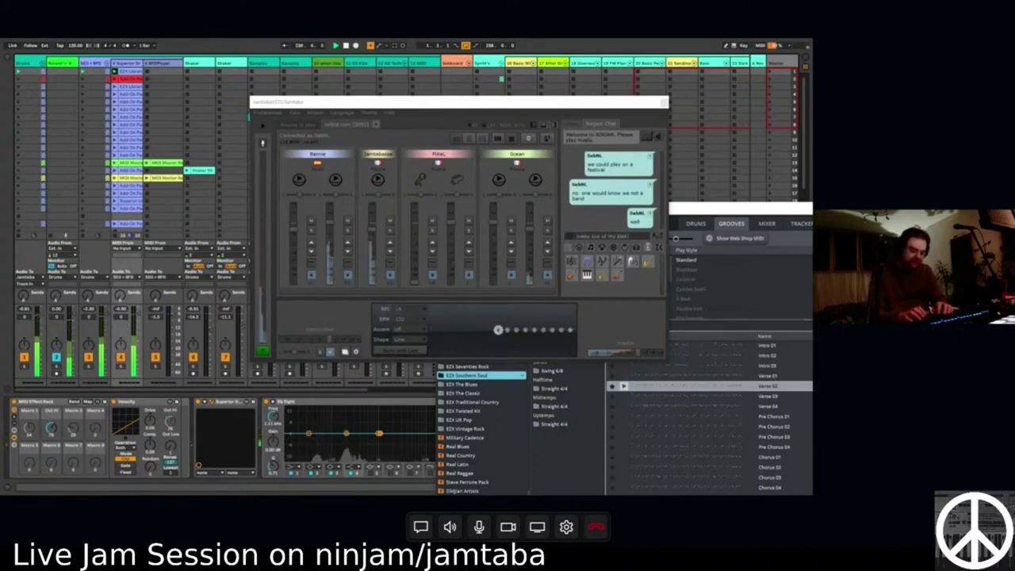
type(" songing")
key("Return")
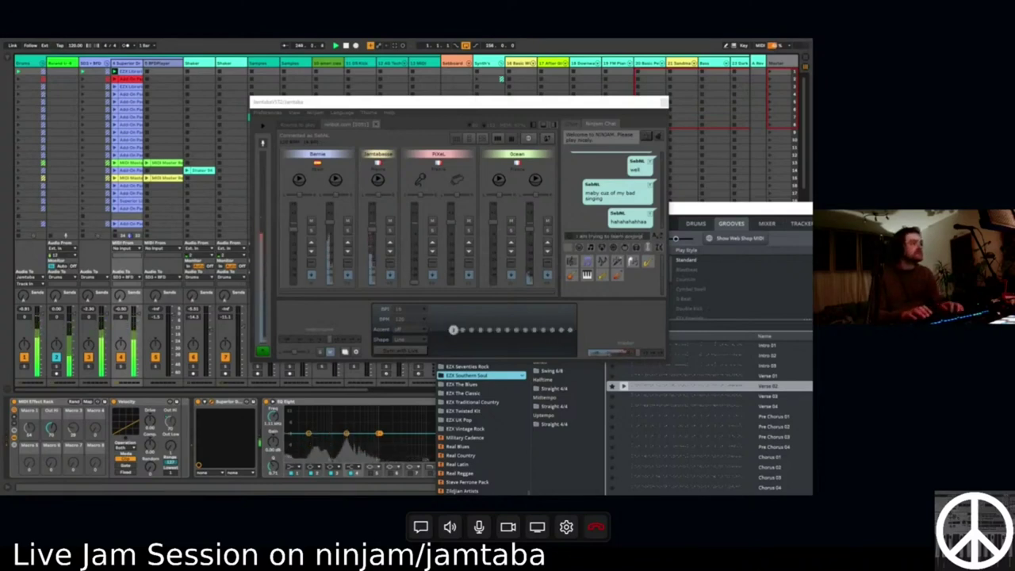
Send the chat message "i am trying to learn singing", followed by a laugh.
key("Return")
type("hgahahaa")
key("Return")
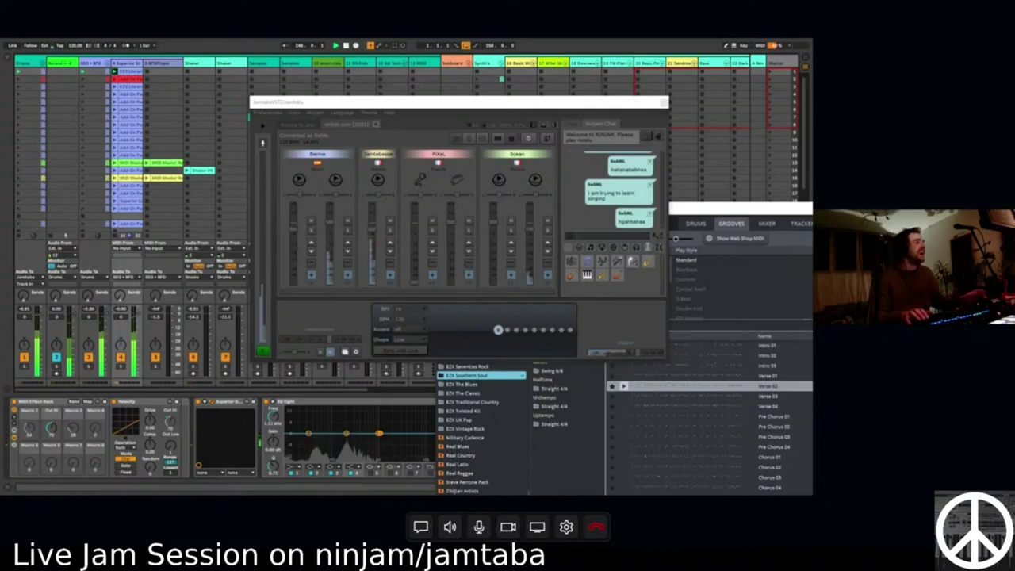
Bring Superior Drummer forward below Jamtaba's title bar and select the Bird 120 BPM groove Verse 04.
left_click(723, 212)
left_click_drag(723, 213, 580, 147)
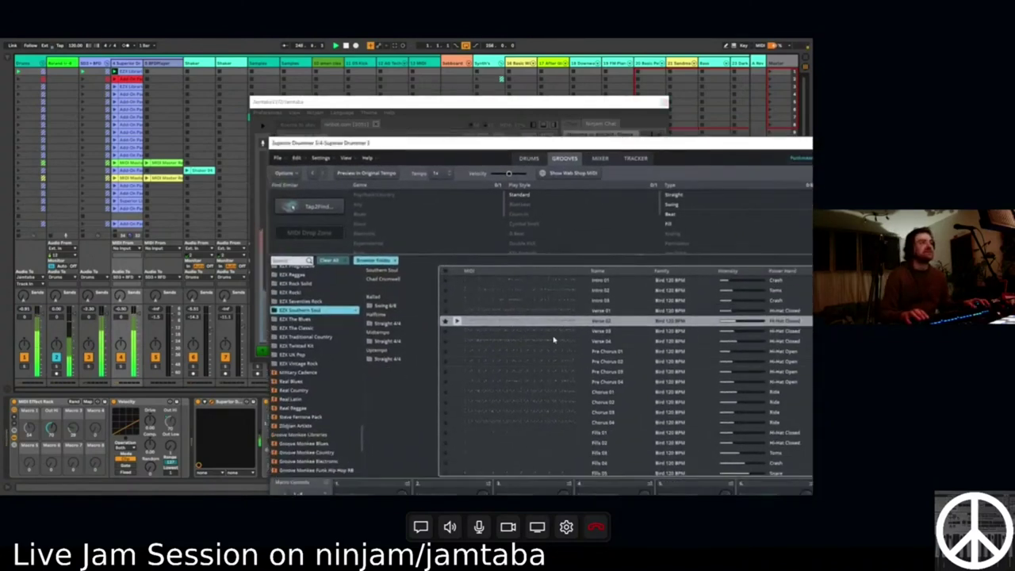
left_click_drag(590, 146, 533, 190)
left_click(508, 170)
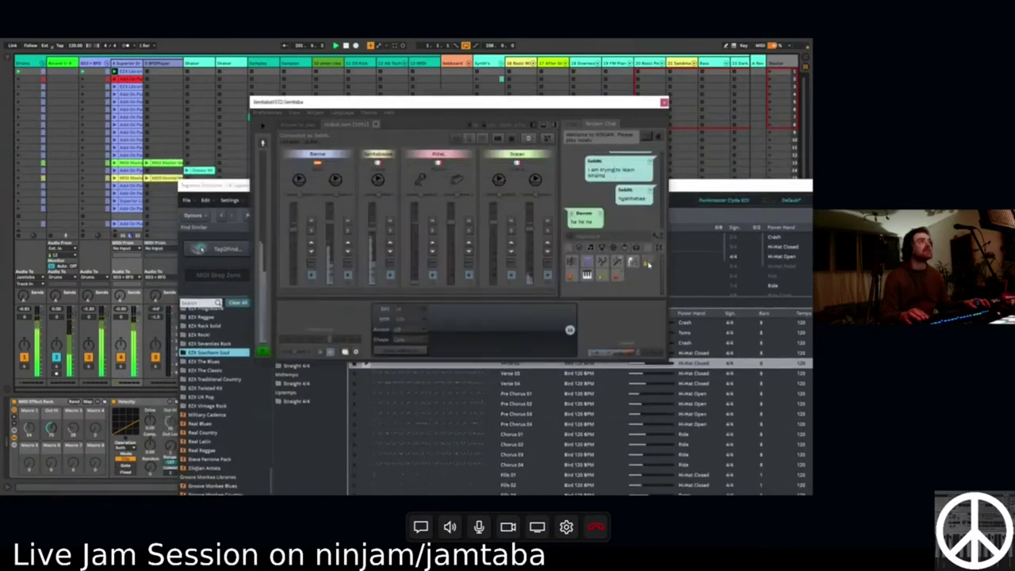
left_click(676, 189)
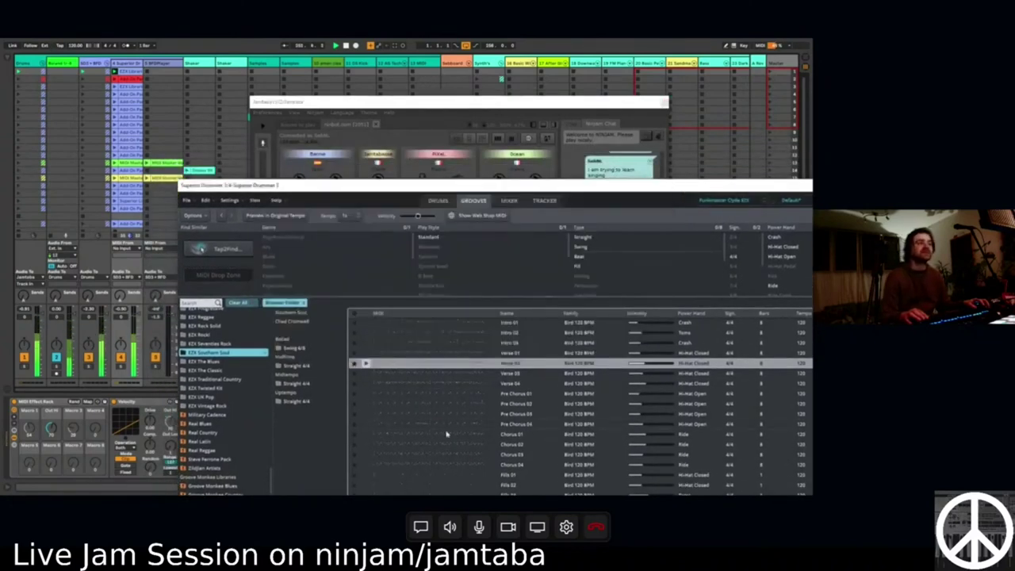
left_click_drag(423, 383, 358, 334)
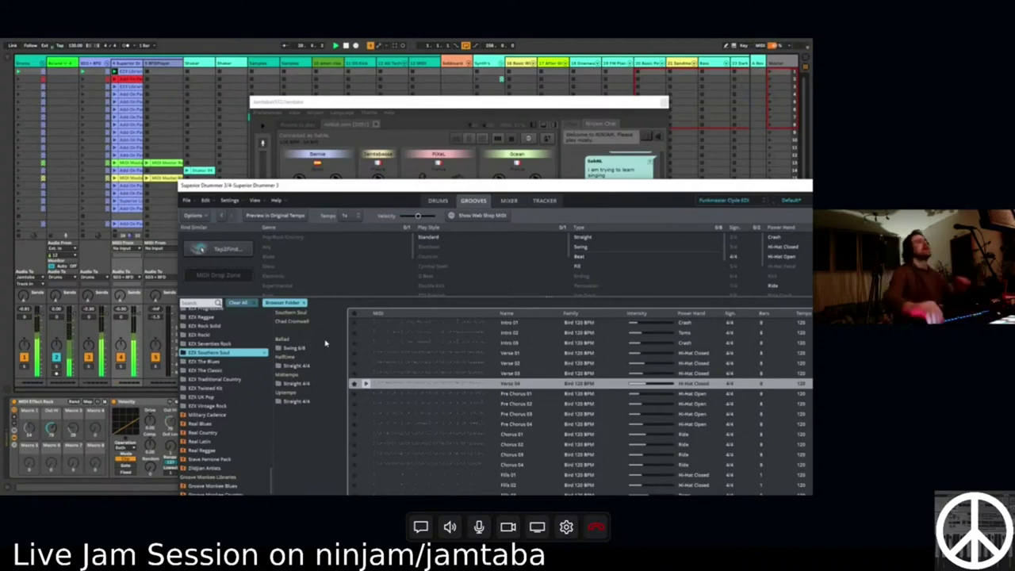
Remove the browser folder filter in Superior Drummer and move the Jamtaba window away from the sample tracks in the session.
left_click(581, 179)
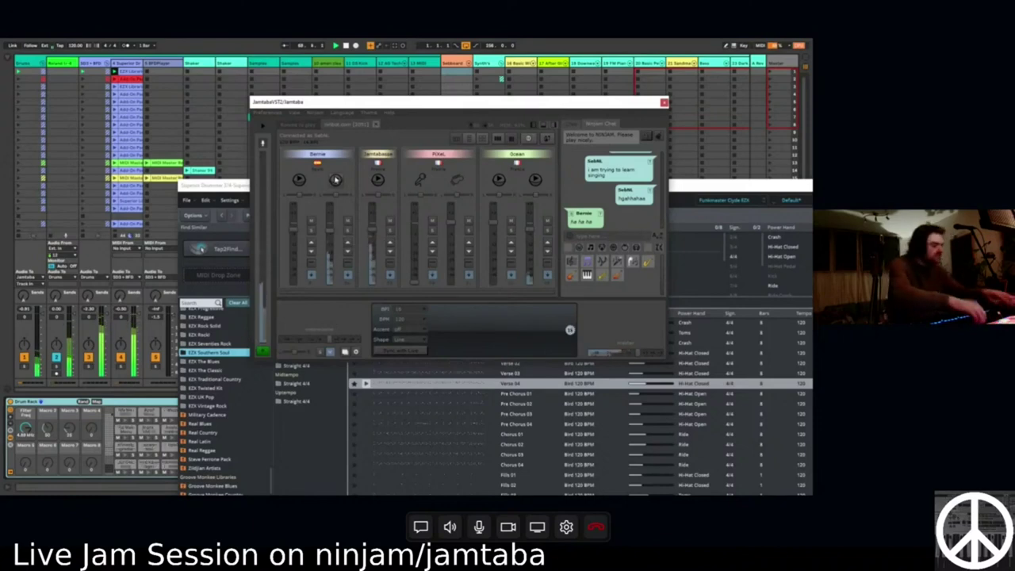
left_click_drag(207, 185, 328, 171)
left_click(424, 288)
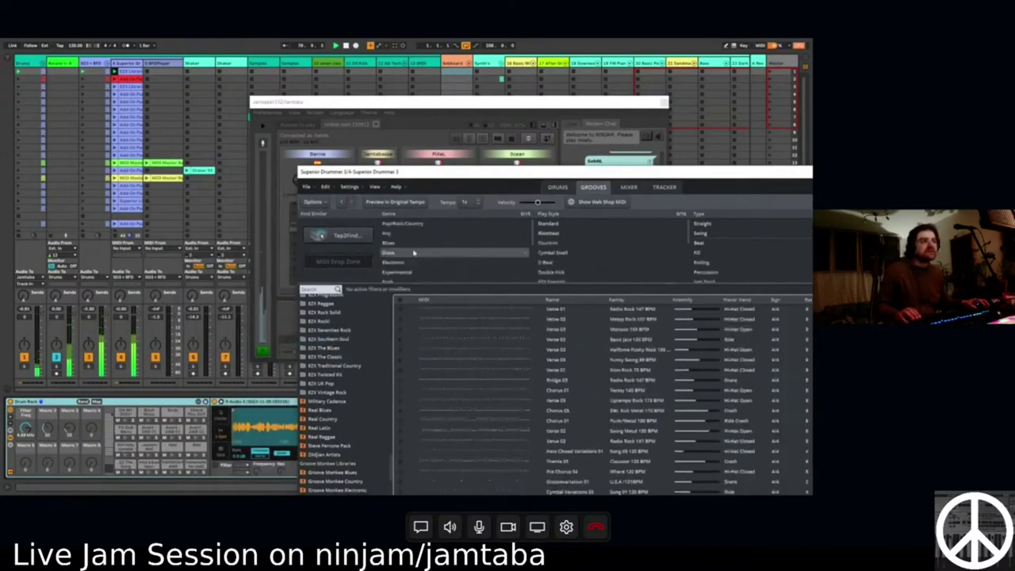
left_click_drag(346, 116, 522, 161)
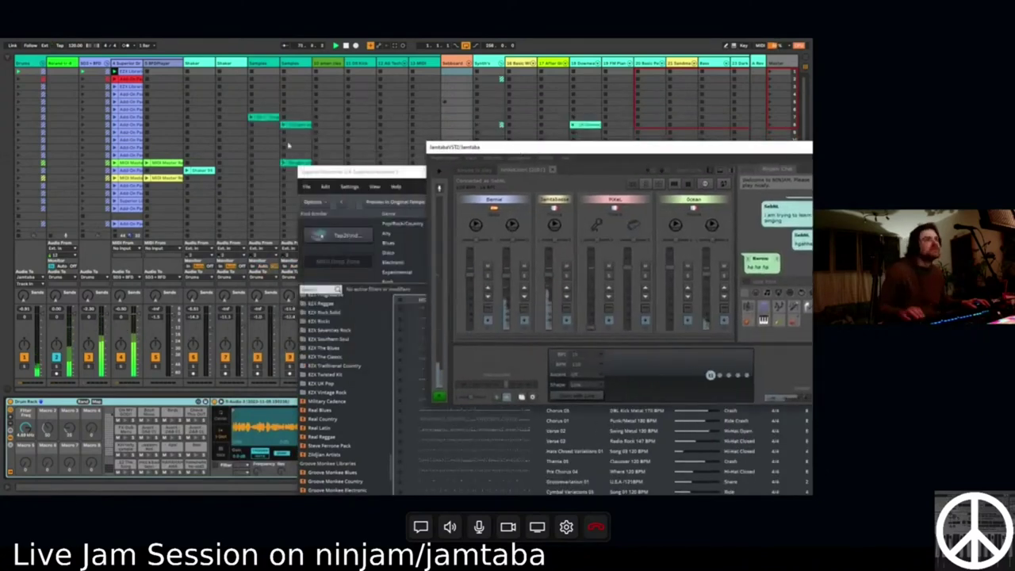
left_click(146, 202)
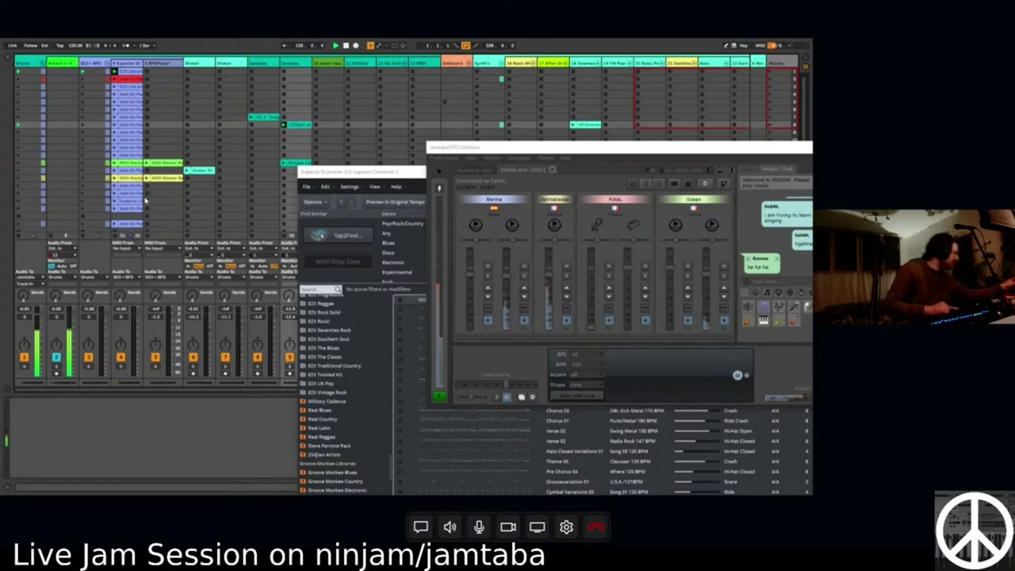
Send the Ninjam chat message "You guys are amazing".
left_click(793, 279)
type("Im glad d")
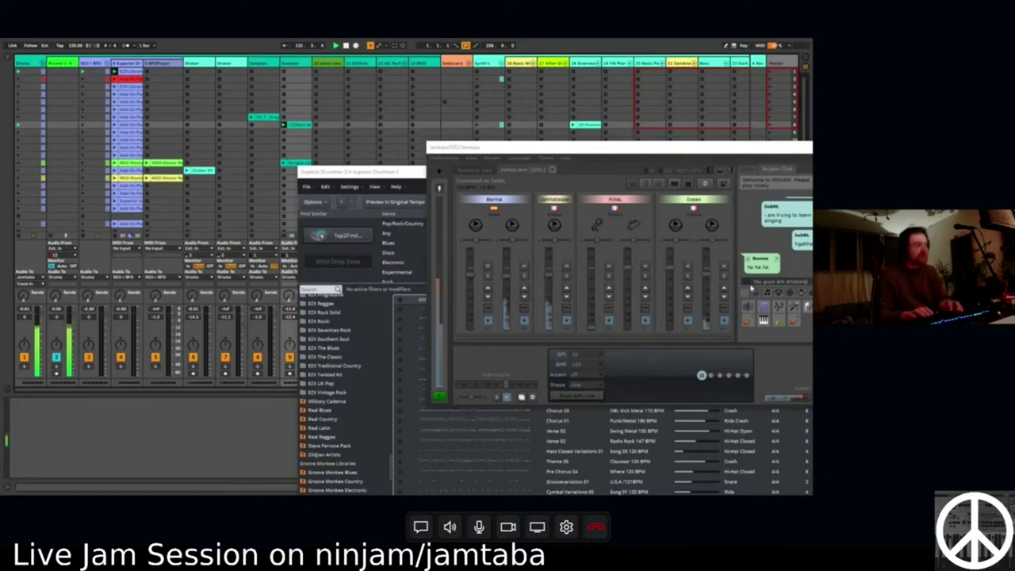
key("Return")
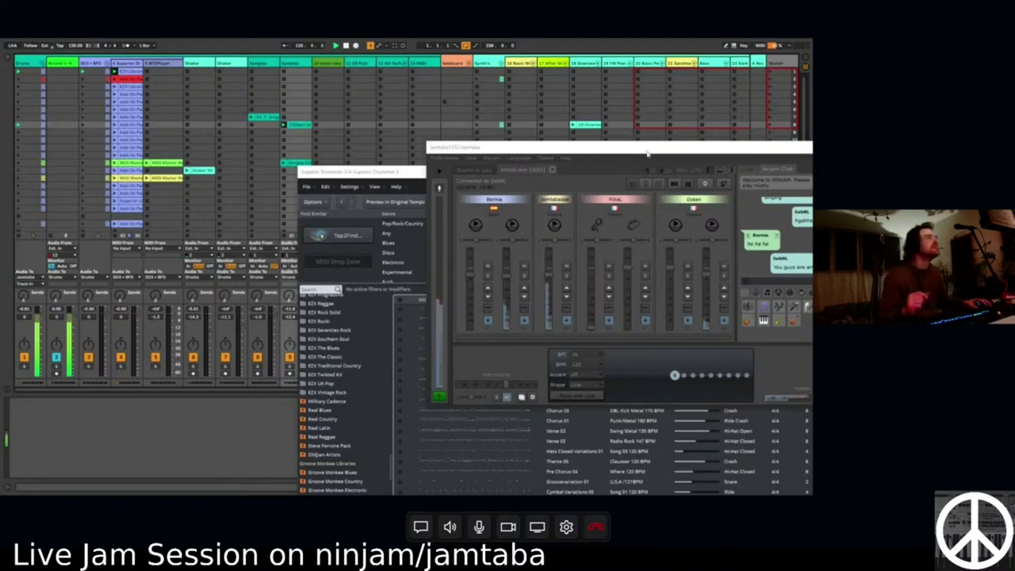
Move the Jamtaba window clear of Superior Drummer and search its groove library for "house".
left_click_drag(469, 139, 70, 46)
left_click(369, 303)
left_click(321, 290)
type("house")
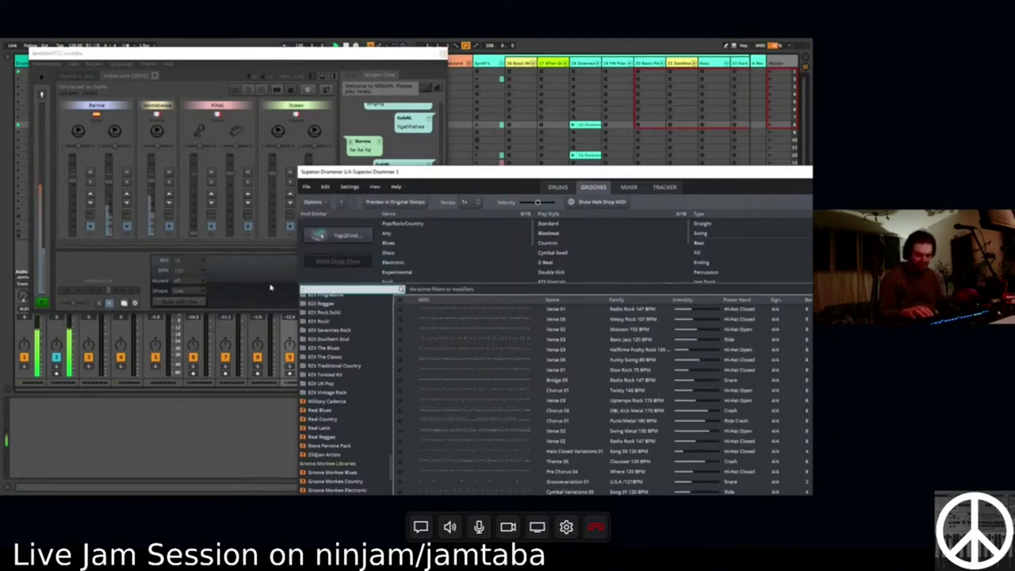
key("Return")
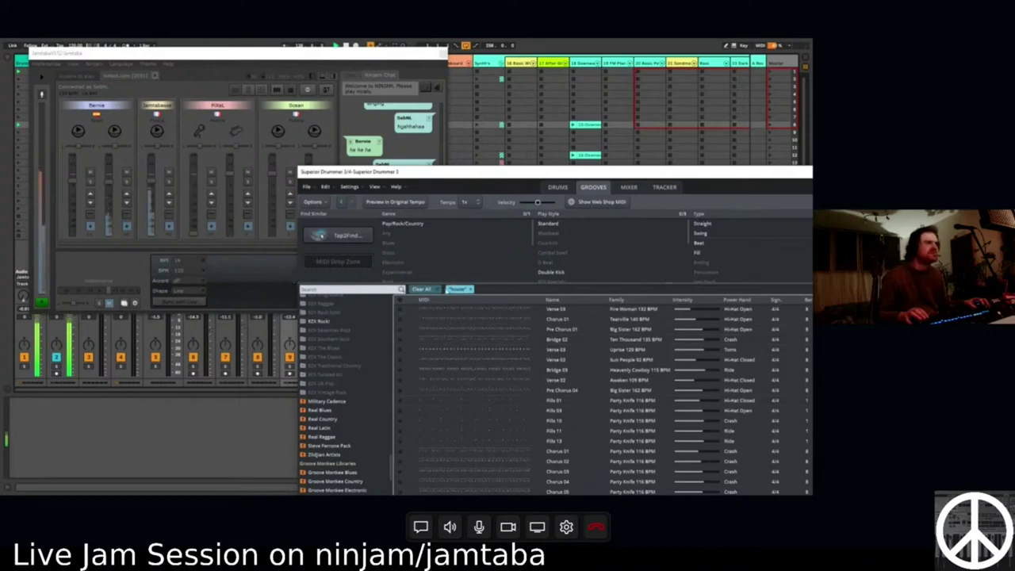
Clear the "house" filter and search the groove library for "dance".
left_click(420, 289)
type("dance")
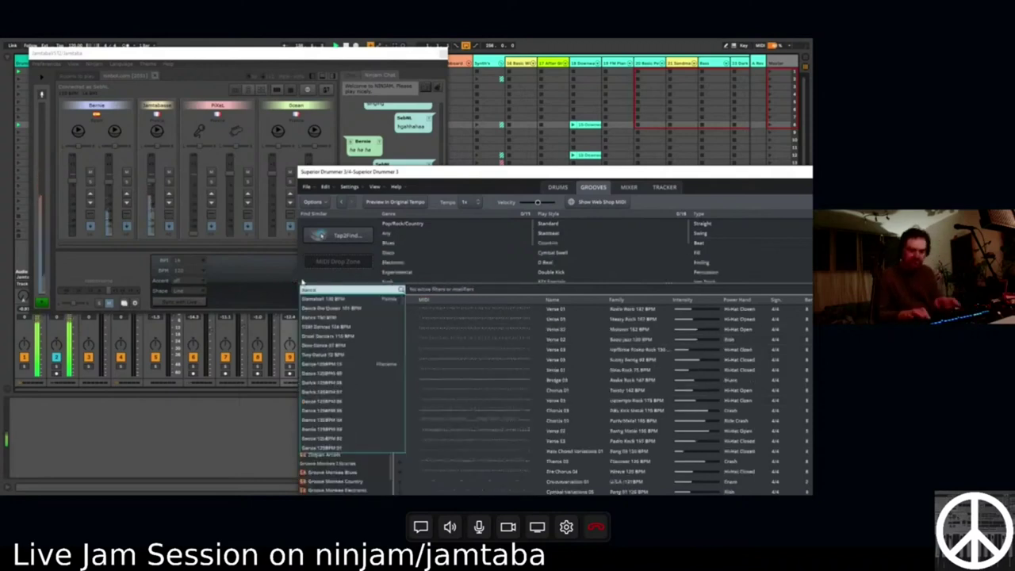
key("Return")
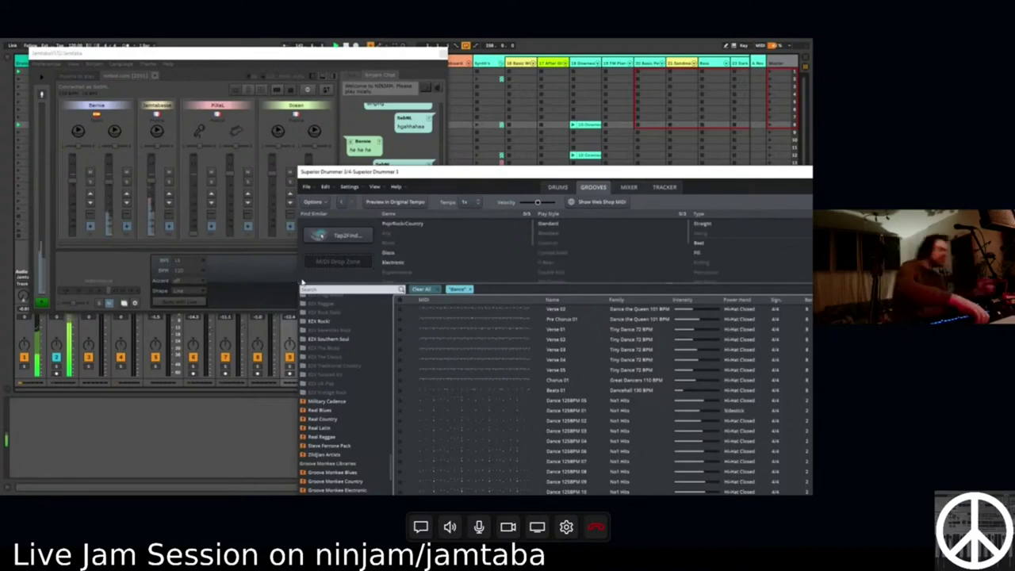
Move the Jamtaba window off the groove list and launch the "Dance the Queen" Verse 02 groove in Superior Drummer's third clip slot.
left_click_drag(320, 49, 360, 294)
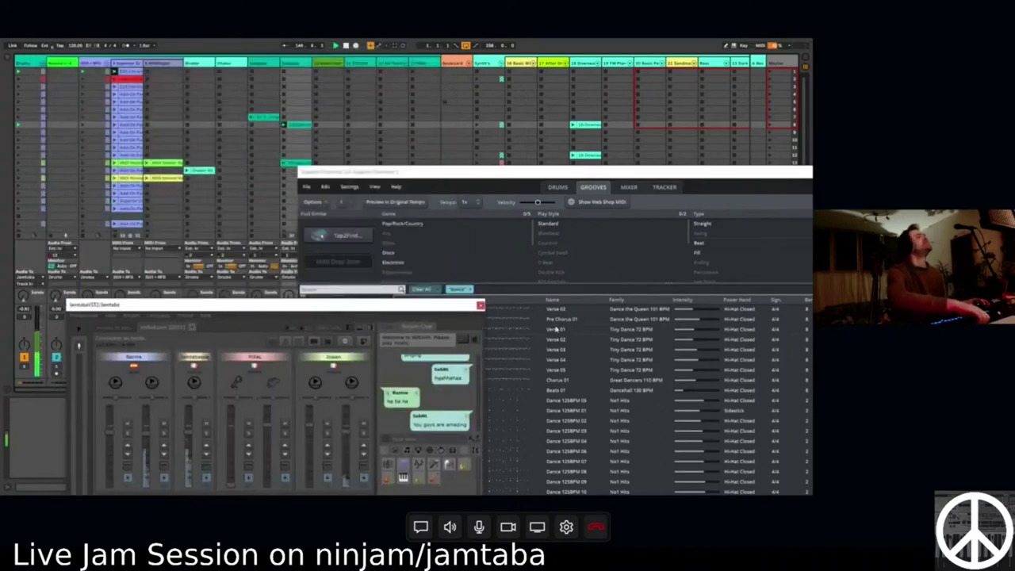
left_click_drag(463, 306, 387, 290)
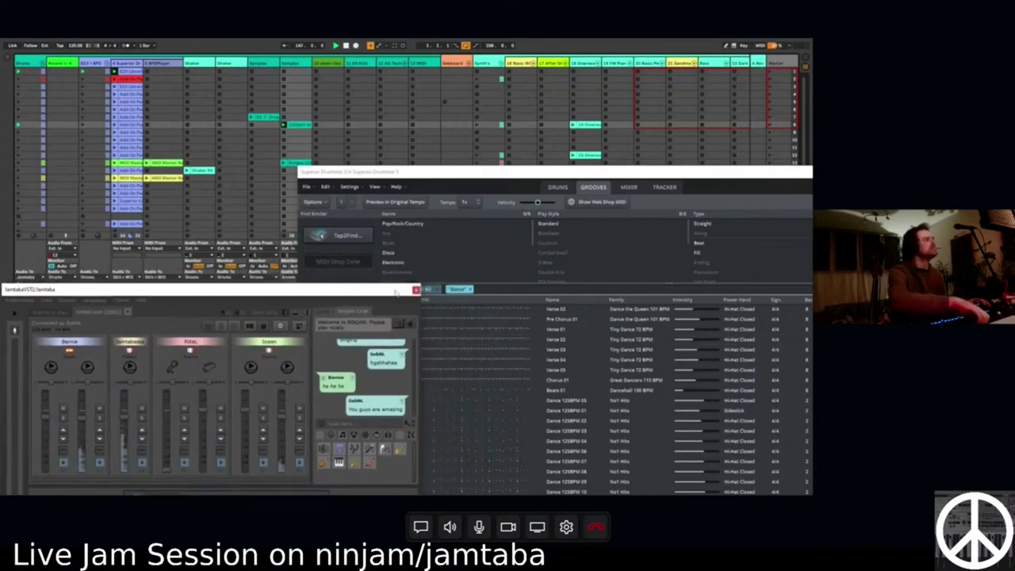
left_click(455, 311)
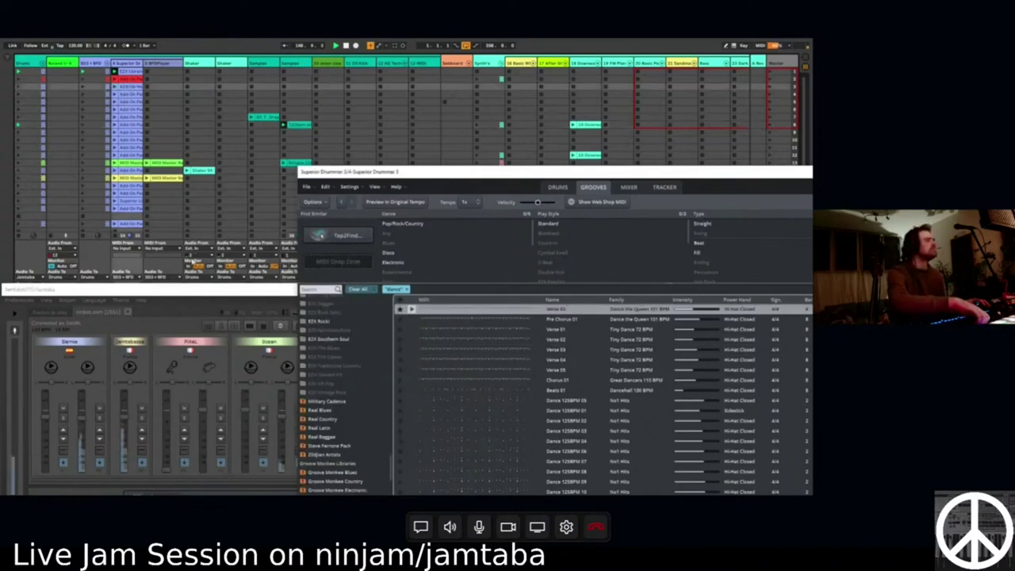
left_click(135, 92)
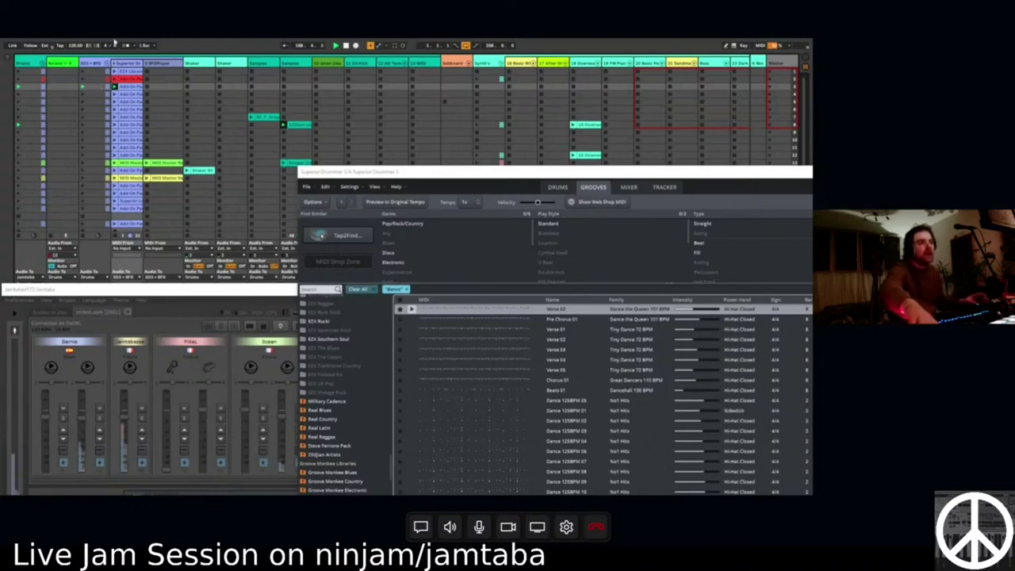
Bring the Jamtaba window to the front and move it clear of the drum tracks in the session.
left_click_drag(104, 289, 319, 71)
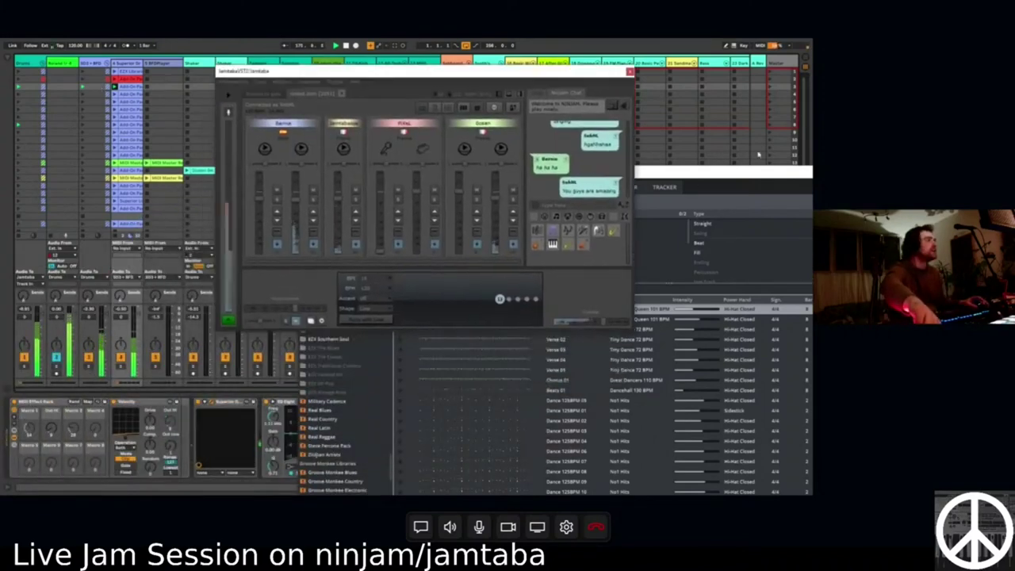
left_click(748, 170)
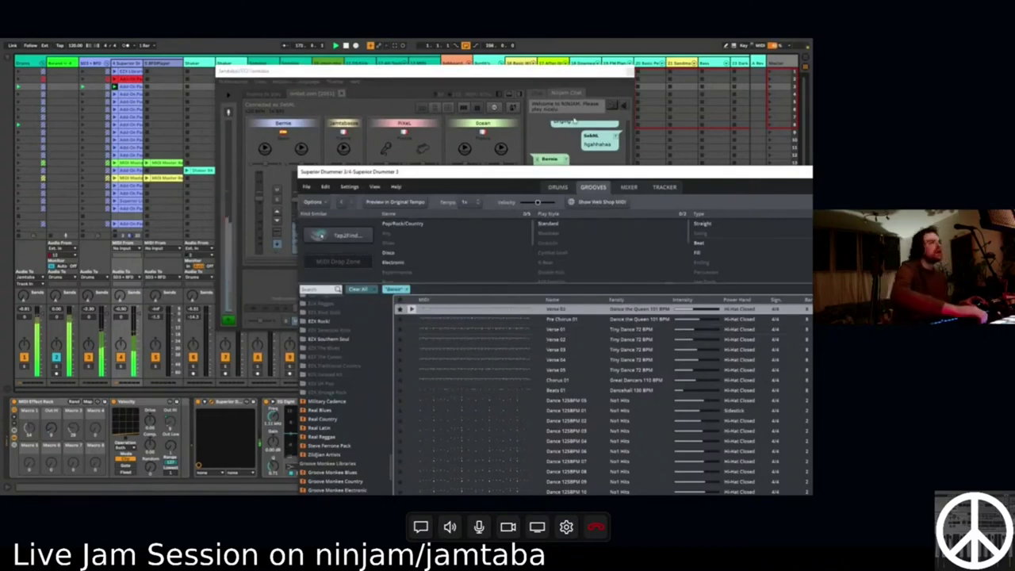
left_click(567, 134)
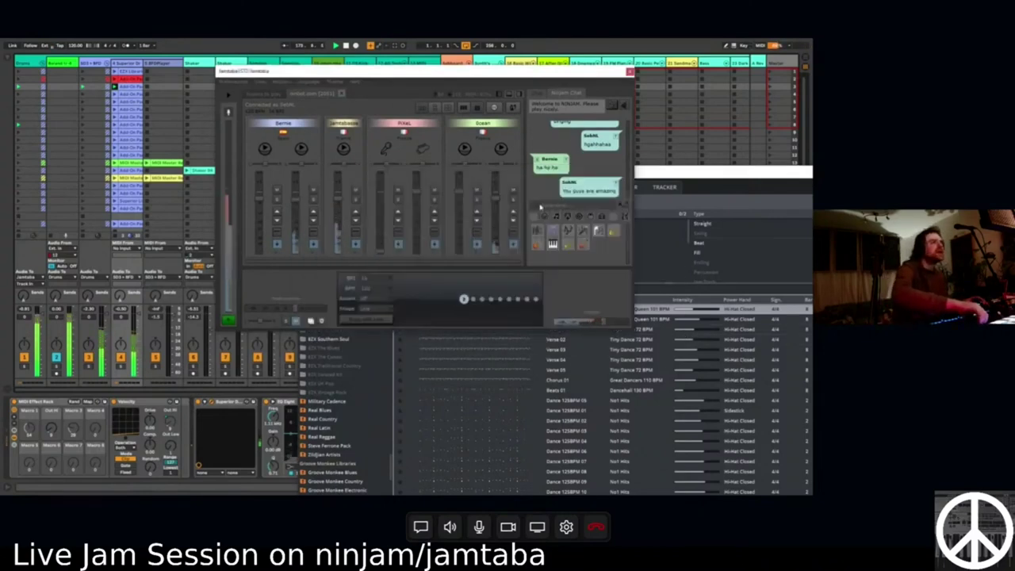
left_click_drag(412, 70, 536, 45)
Place the "Great Dancers 110 BPM" Intro 01 groove in the Superior Drummer track's fourth clip slot and launch it.
left_click(322, 190)
scroll(617, 372, "down", 3)
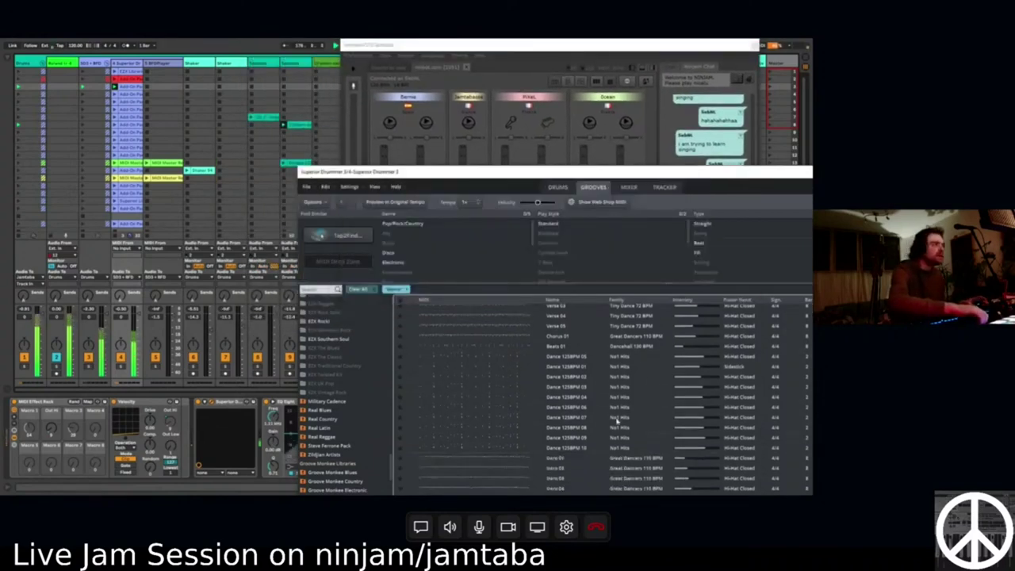
scroll(628, 366, "down", 3)
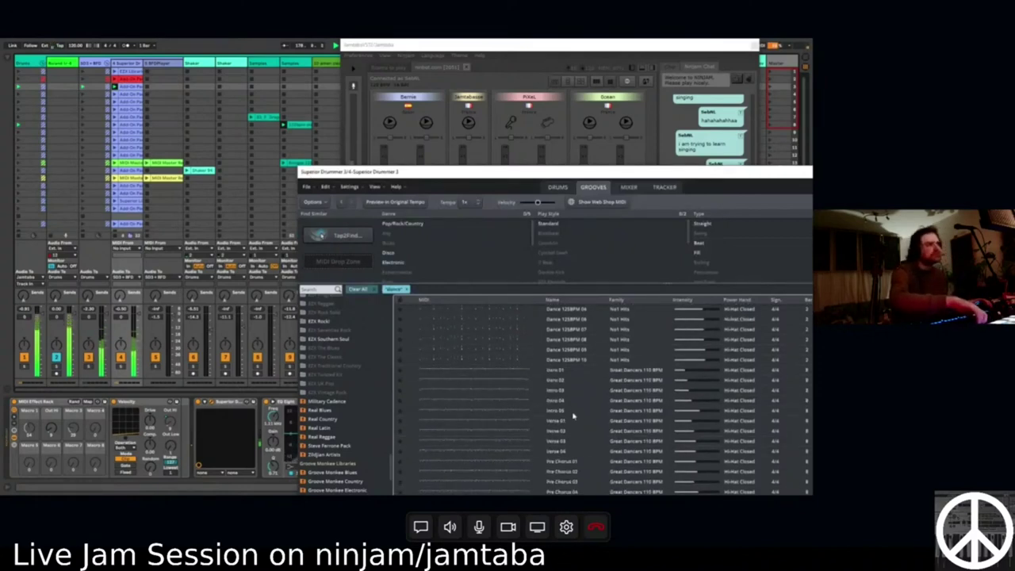
left_click(515, 372)
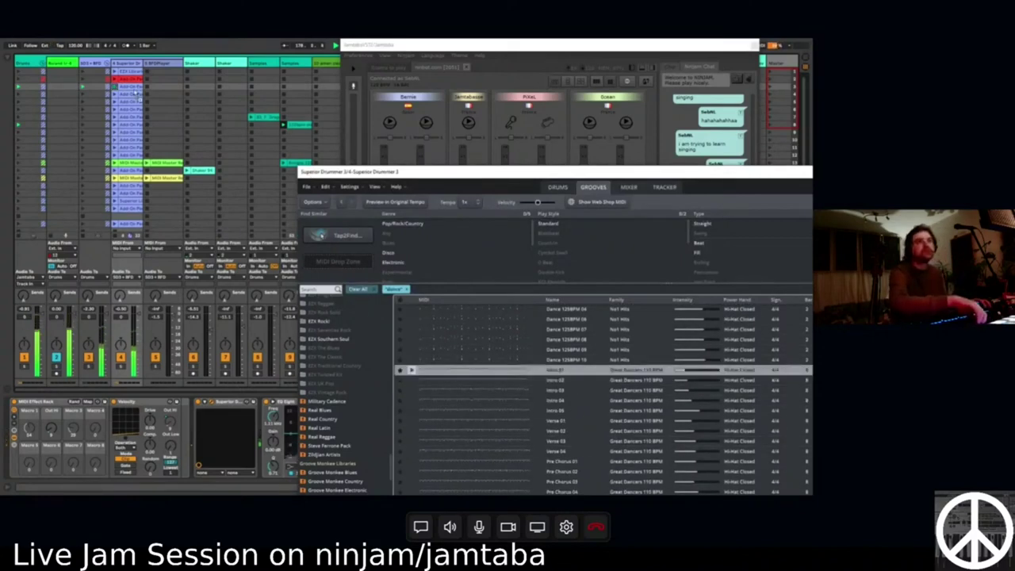
left_click(126, 97)
left_click(116, 94)
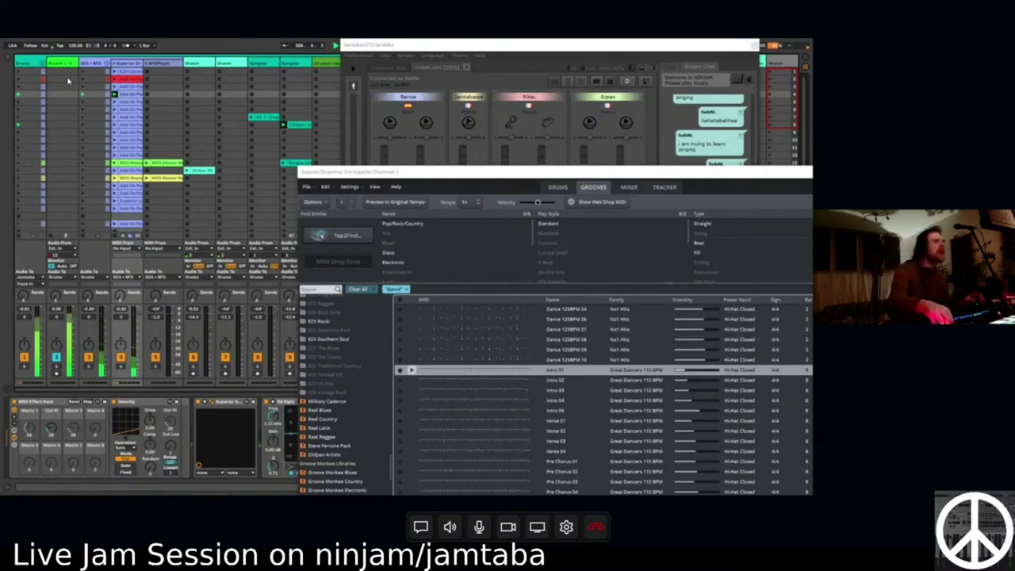
Move the Jamtaba and Superior Drummer windows below the clip grid and select the Jamtaba track in the session.
left_click(675, 146)
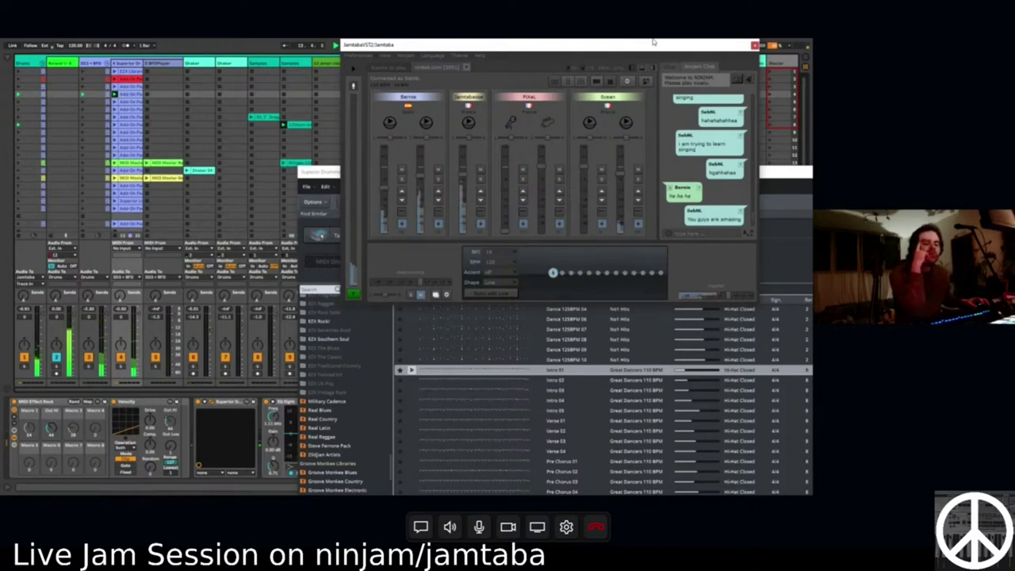
left_click_drag(538, 56, 272, 308)
left_click_drag(444, 169, 444, 307)
scroll(398, 211, "right", 3)
scroll(398, 211, "right", 10)
left_click(514, 63)
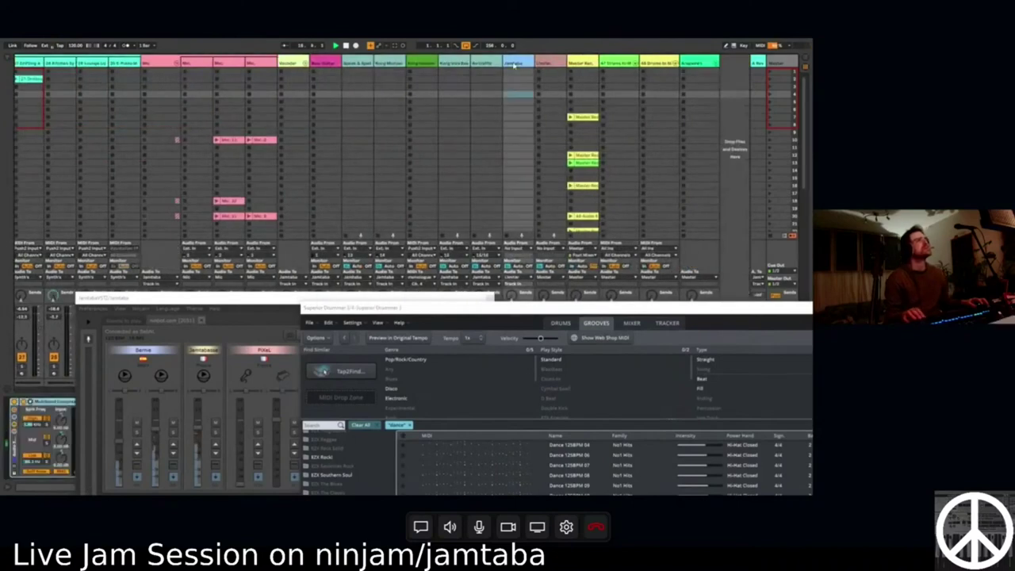
Rearrange the Jamtaba and Superior Drummer windows so the Jamtaba track's device chain is uncovered.
left_click(221, 310)
left_click_drag(205, 296, 264, 45)
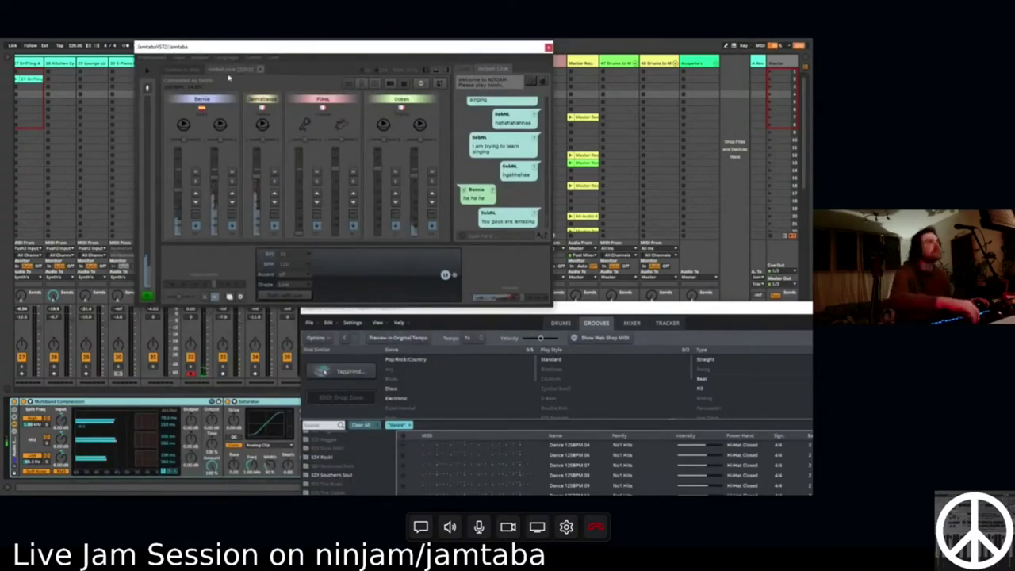
left_click_drag(498, 52, 424, 63)
left_click(550, 310)
left_click_drag(550, 309, 785, 320)
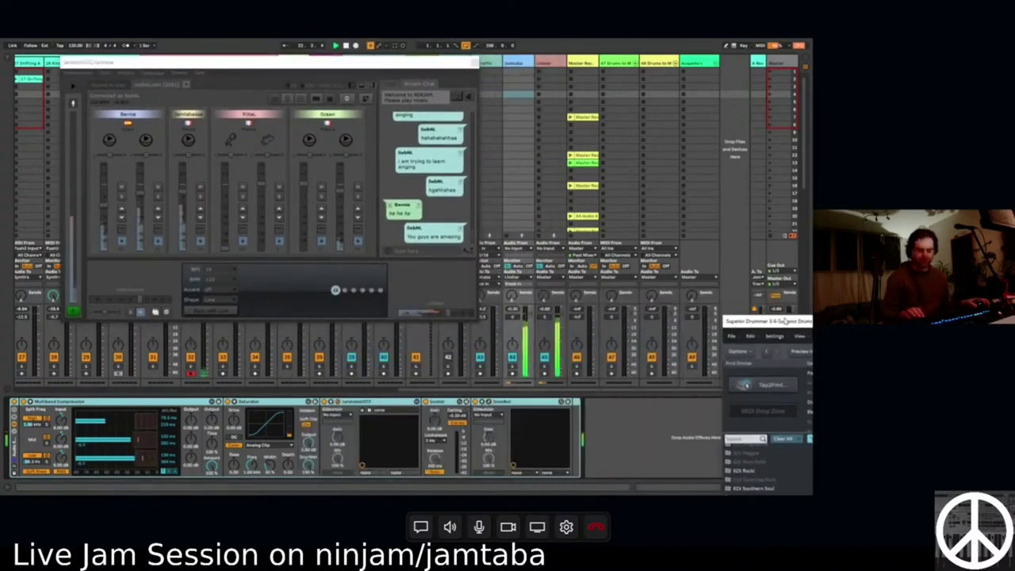
Search the browser for "comp" and insert a Compressor between the Jamtaba plug-in and the Limiter on the Jamtaba track.
key("super+alt+b")
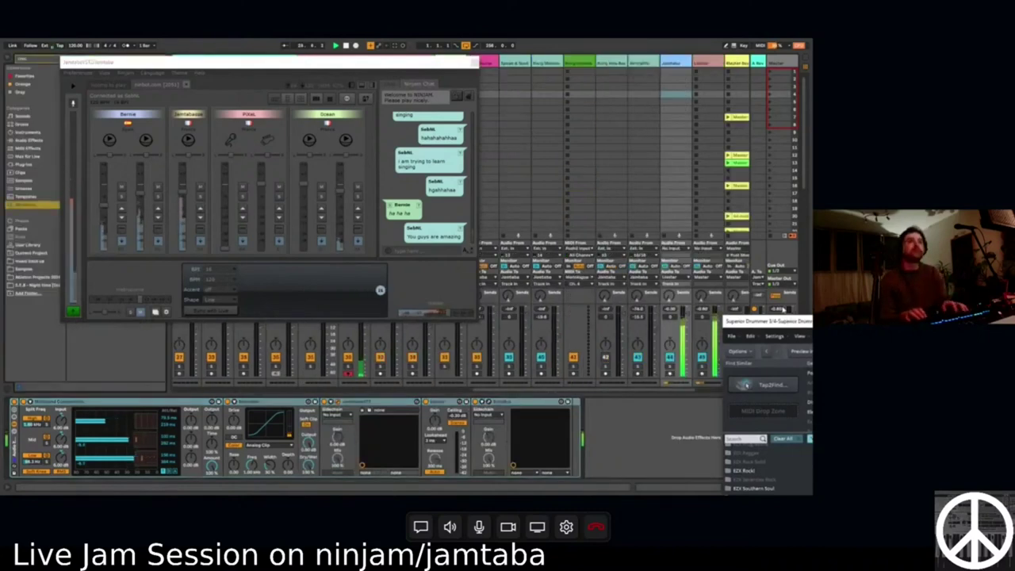
type("comp")
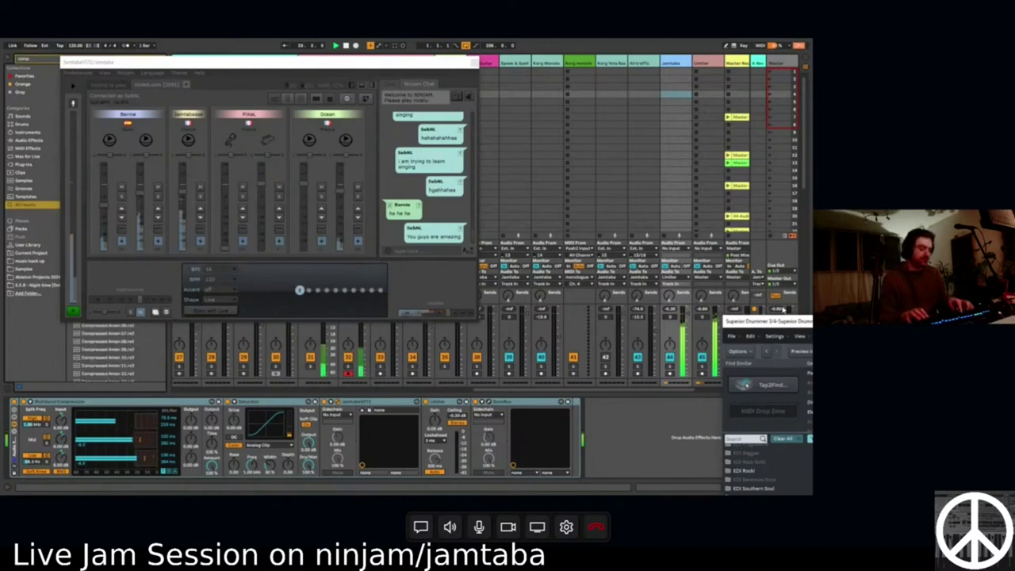
left_click_drag(345, 64, 735, 110)
left_click(117, 95)
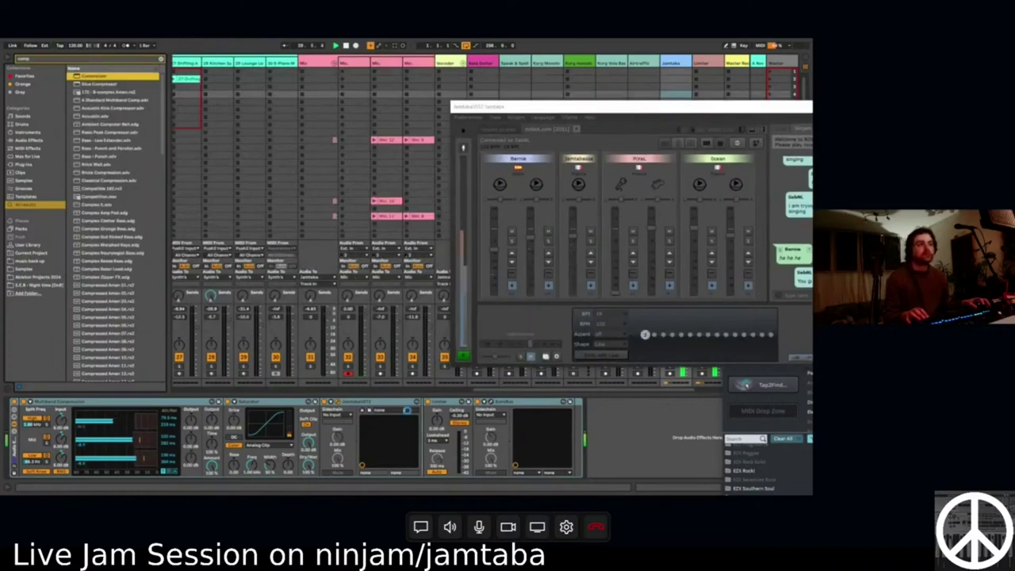
left_click_drag(407, 411, 410, 411)
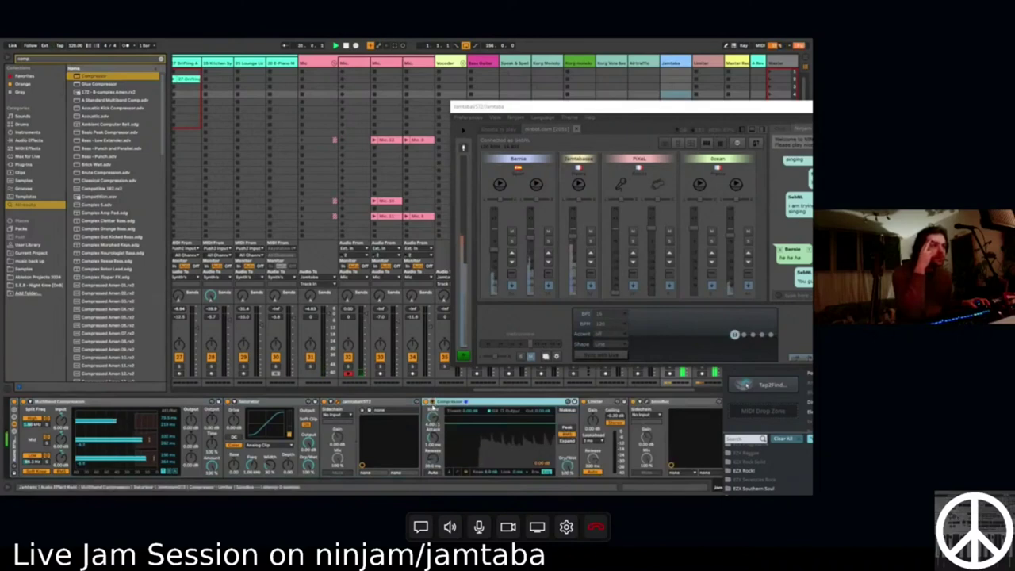
Sidechain the Compressor from the Drums track and lower its threshold.
left_click(433, 405)
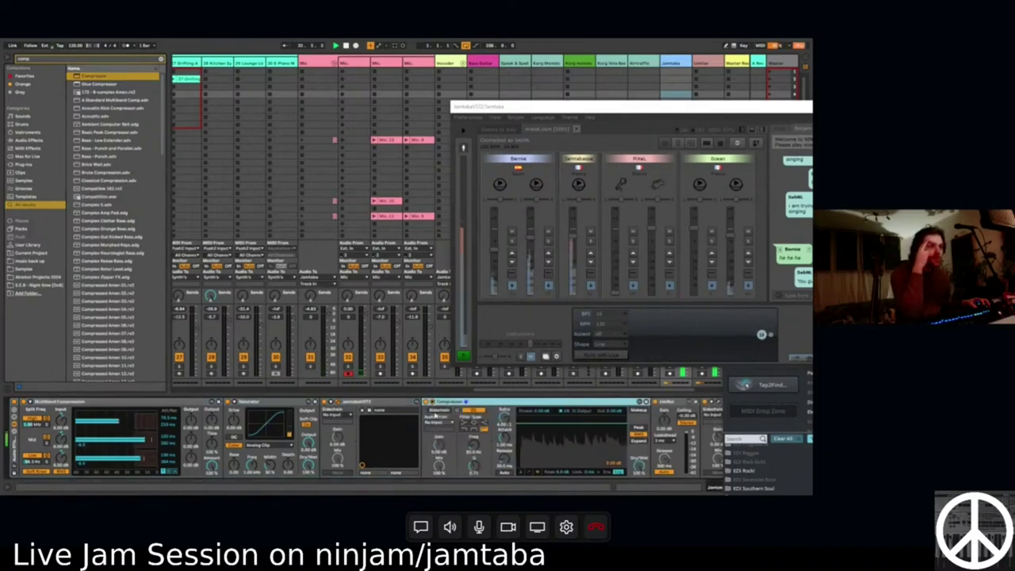
left_click(438, 422)
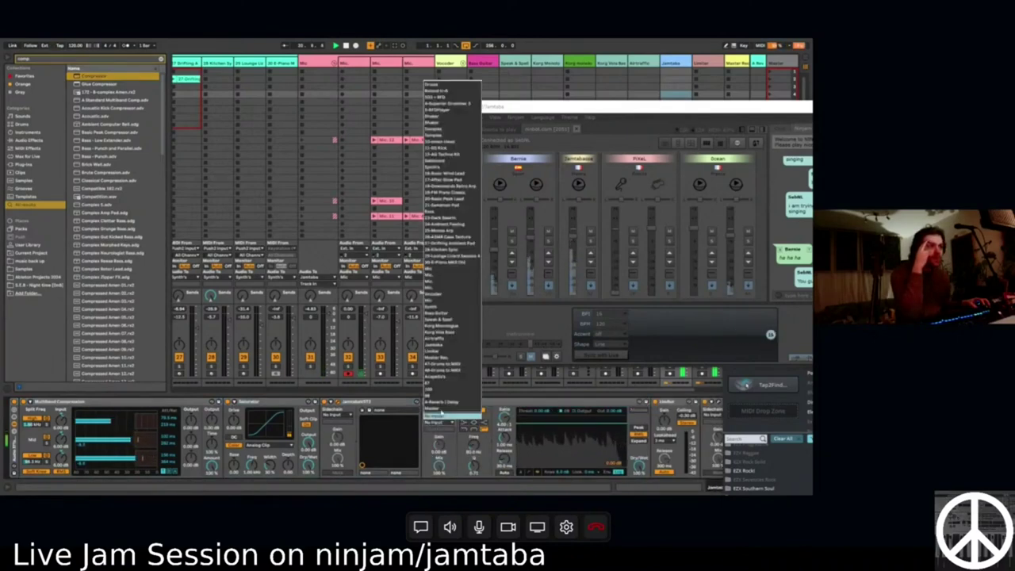
left_click(448, 89)
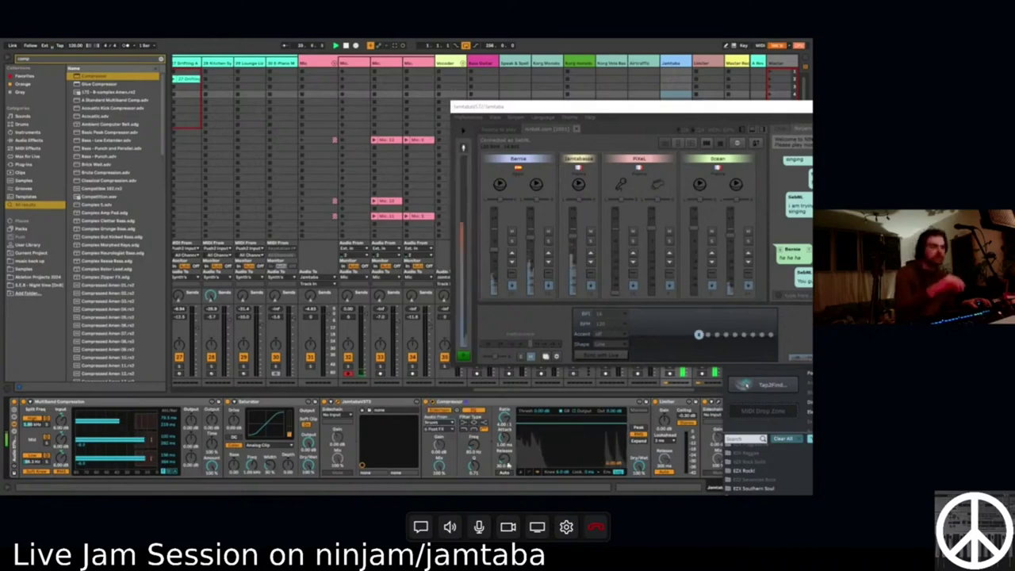
left_click_drag(551, 421, 541, 417)
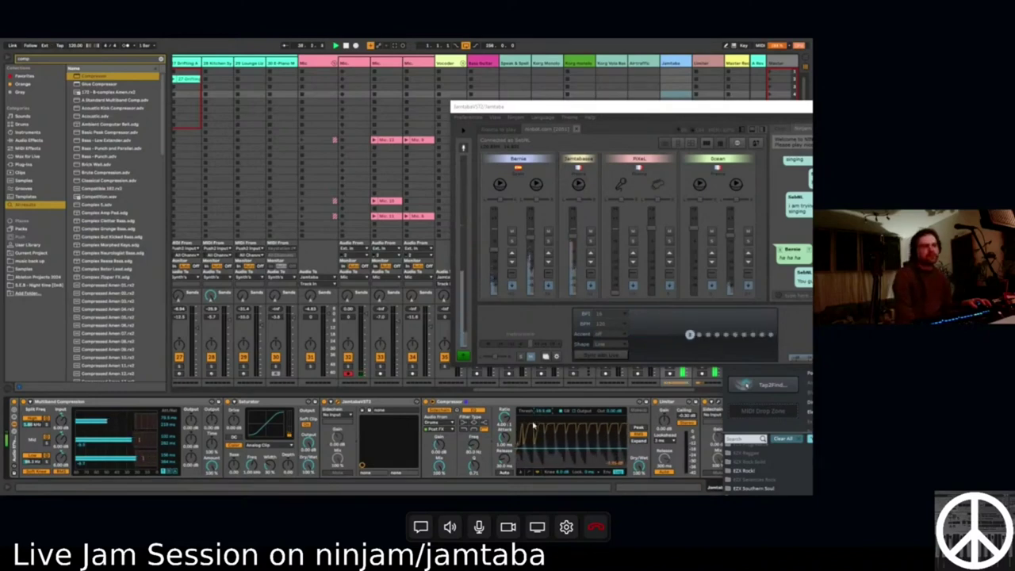
Set the Compressor's sidechain source to No Input.
left_click(436, 425)
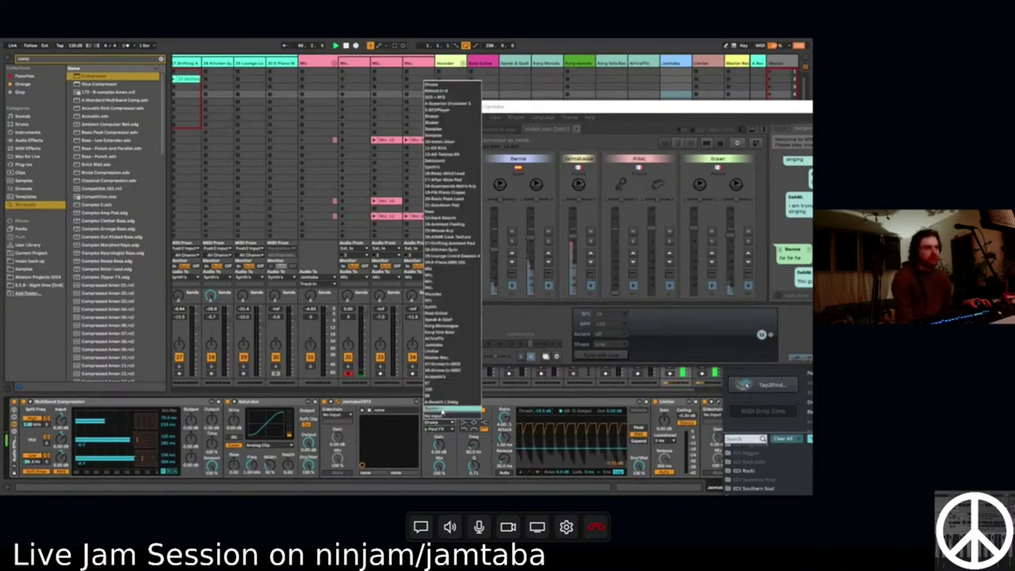
left_click(441, 420)
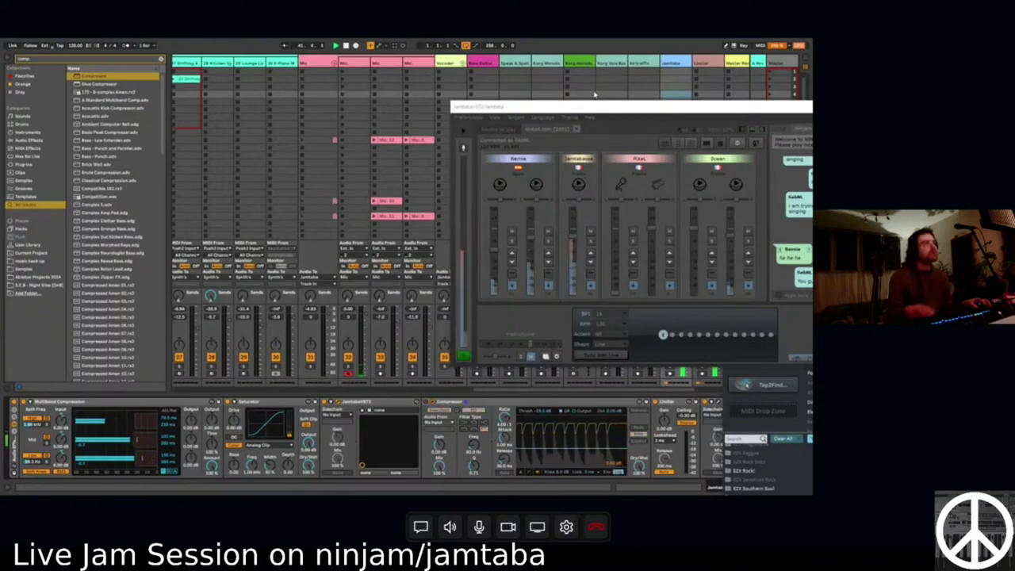
Insert a new MIDI track beside the green Korg track and create an empty clip in its third slot.
left_click_drag(585, 109, 547, 220)
right_click(584, 62)
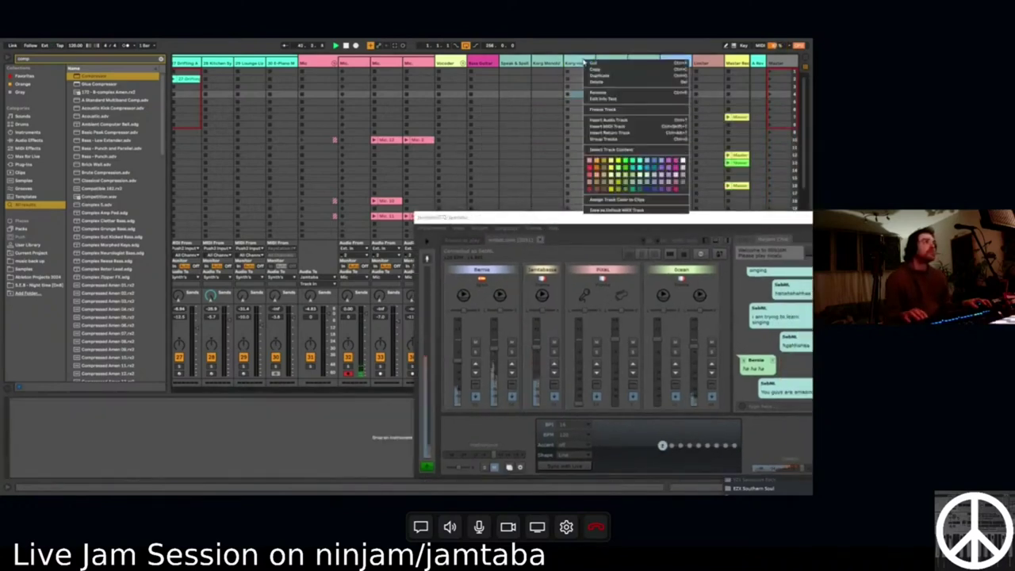
left_click(607, 127)
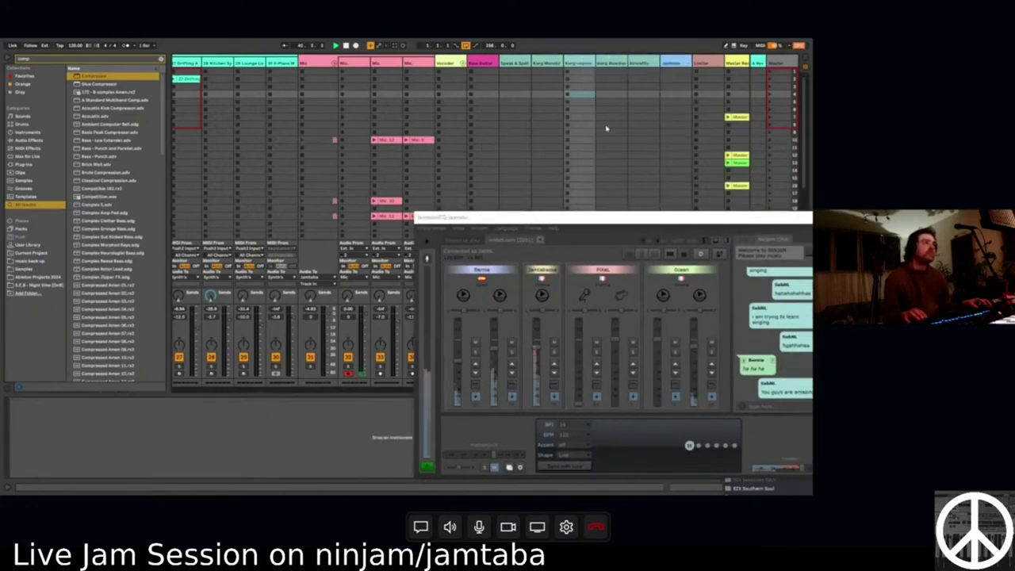
double_click(587, 86)
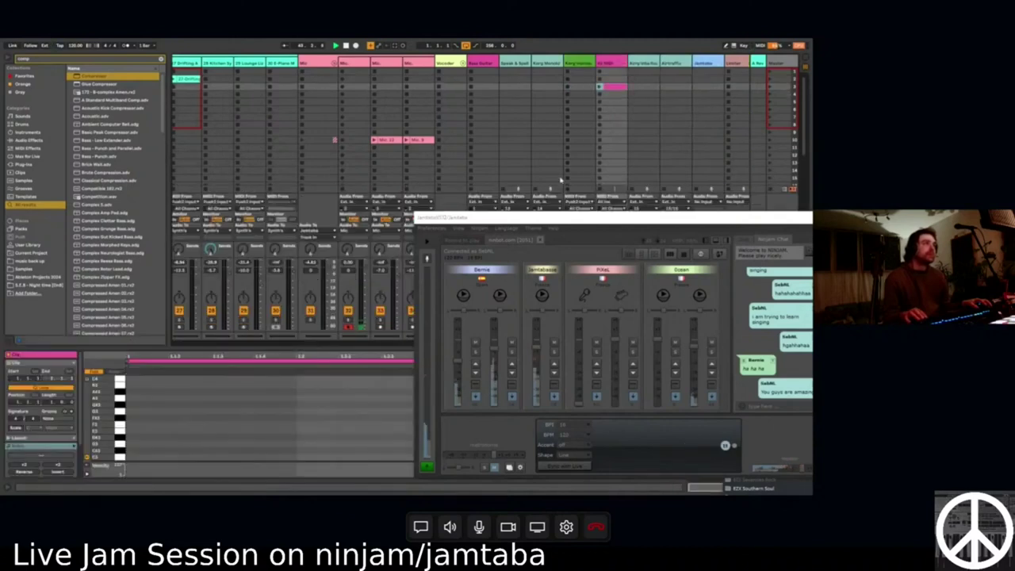
Draw short D#3 notes on the first two beats of the new clip and duplicate them onto beats three and four.
left_click_drag(587, 217, 568, 64)
double_click(127, 437)
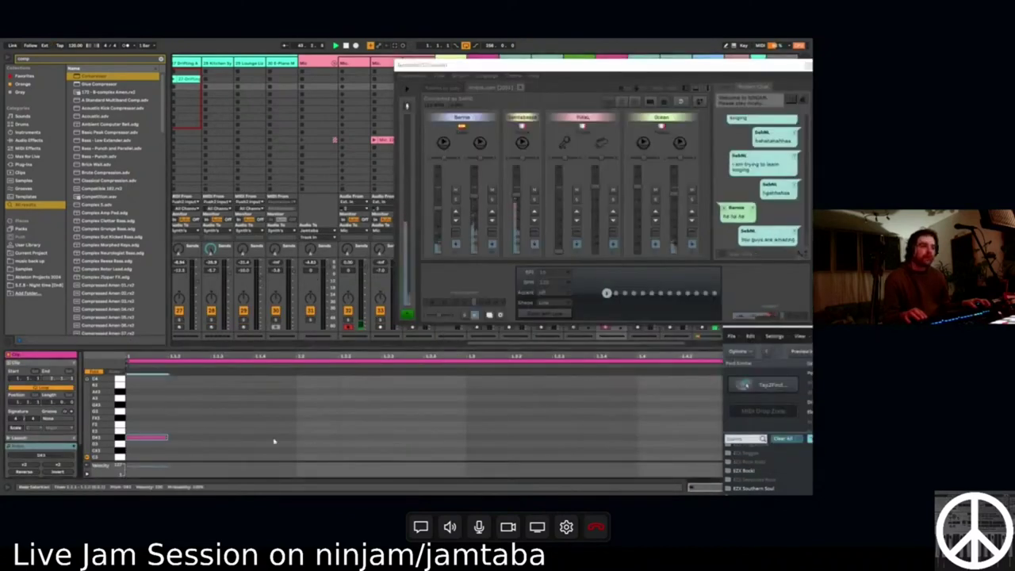
double_click(299, 437)
left_click_drag(453, 428, 126, 460)
key("ctrl+d")
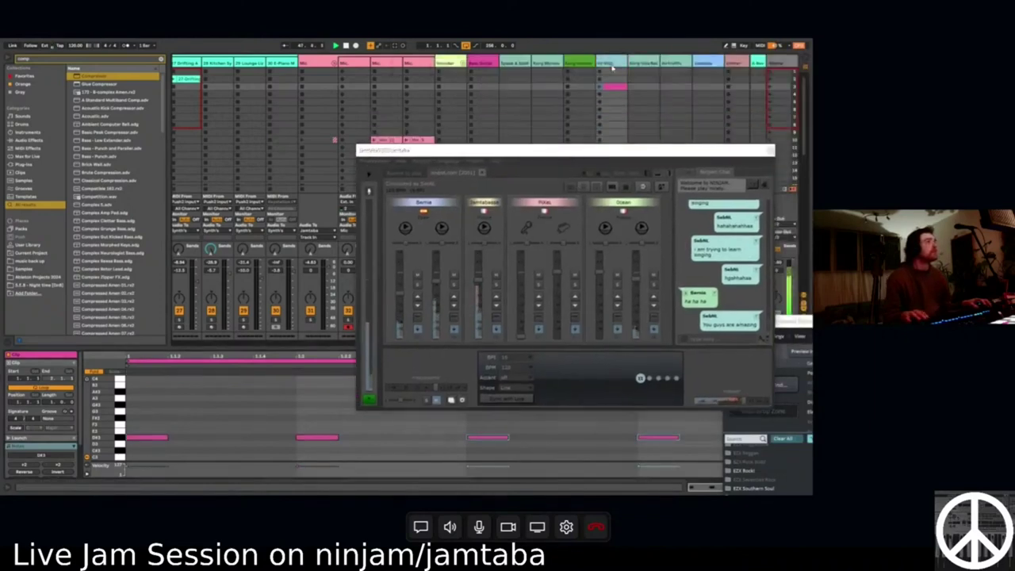
Search the browser for "oper", load Operator onto the new MIDI track and launch its clip.
left_click(608, 71)
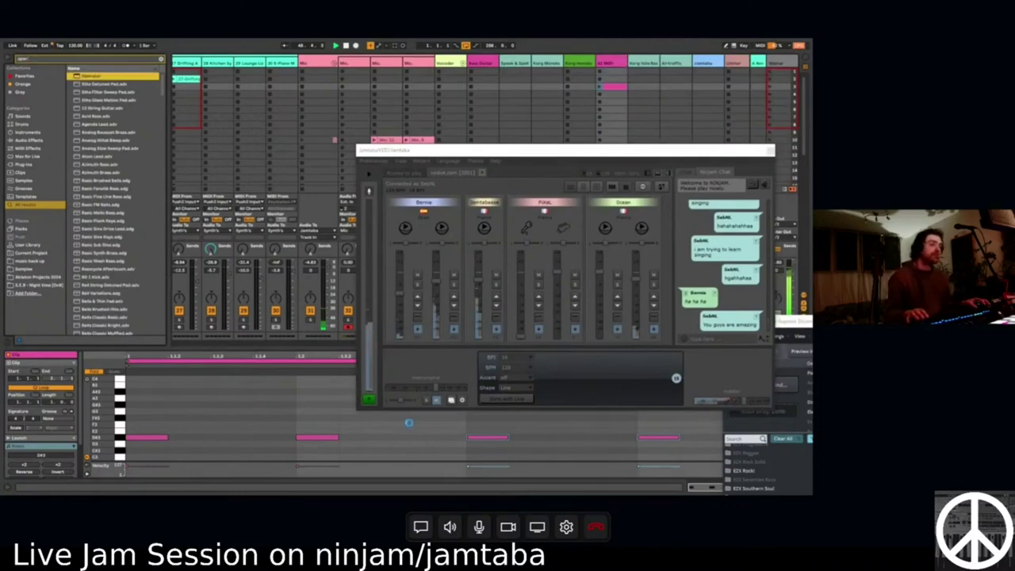
key("shift+Tab")
left_click(140, 452)
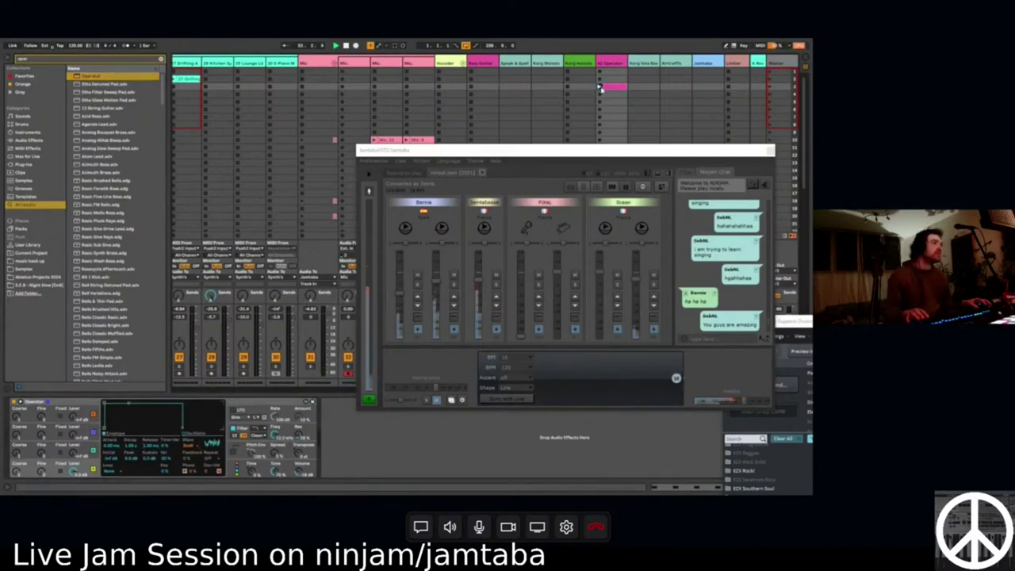
Move the Jamtaba window away from the new track and show the Jamtaba track's device chain.
left_click_drag(594, 154, 318, 98)
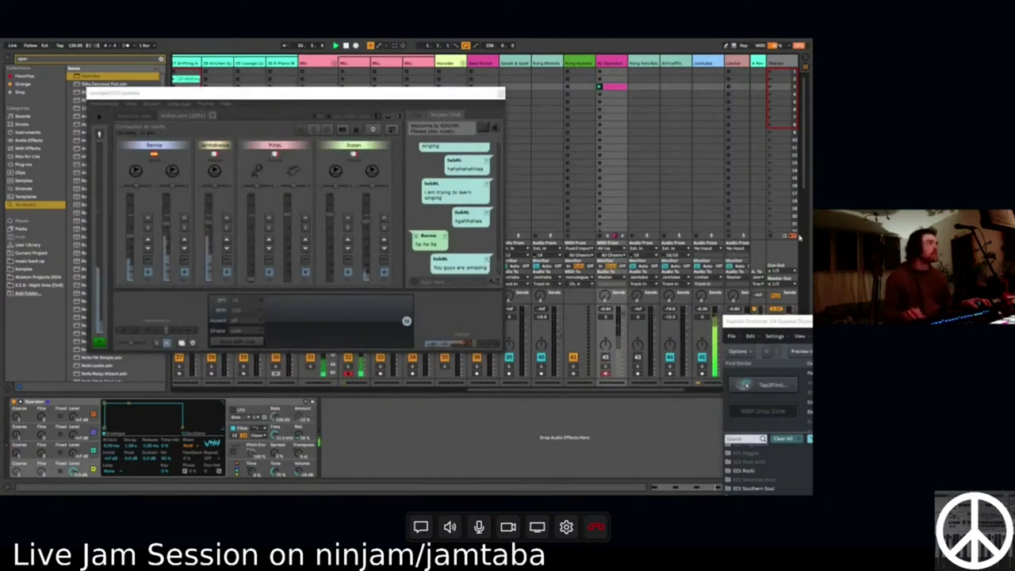
scroll(661, 117, "right", 5)
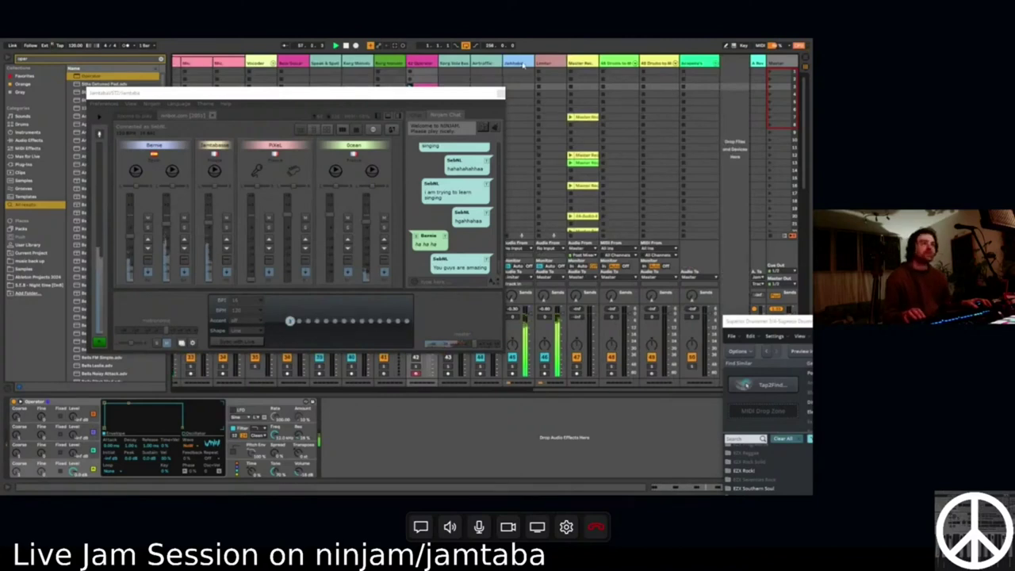
left_click(523, 63)
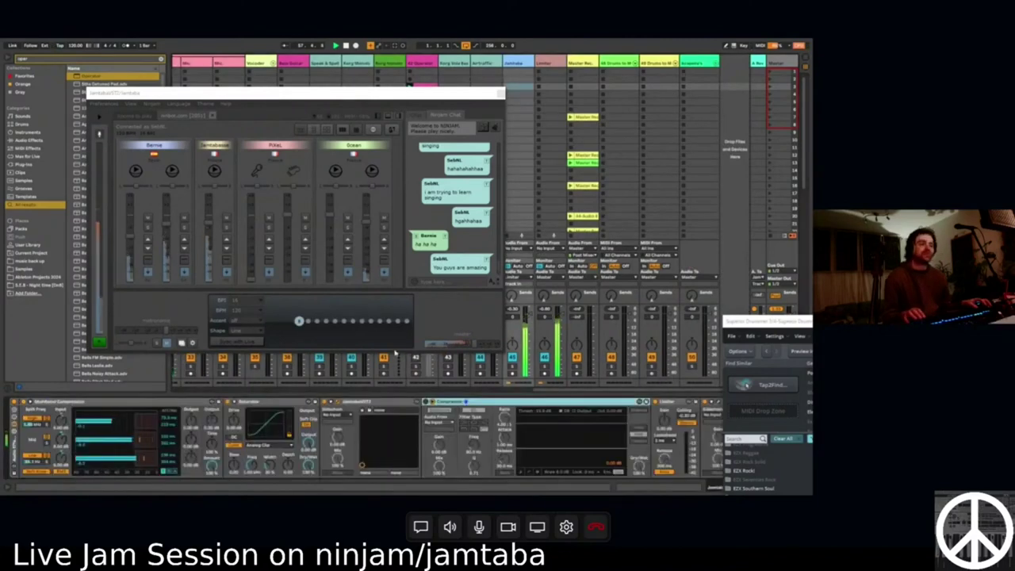
Set the sidechain source of the Jamtaba track's Compressor to the Operator track and toggle the device.
left_click(436, 424)
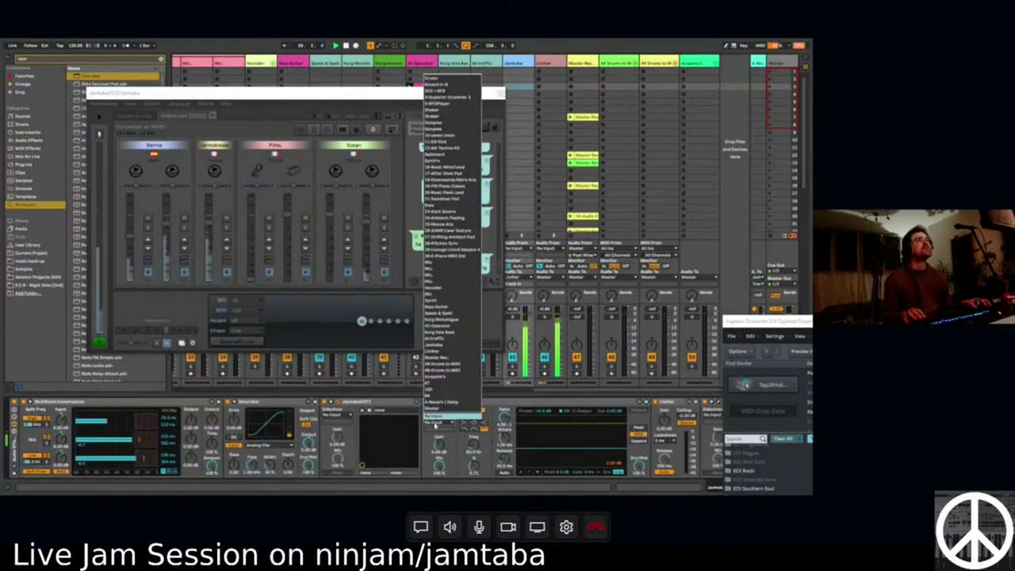
left_click(452, 326)
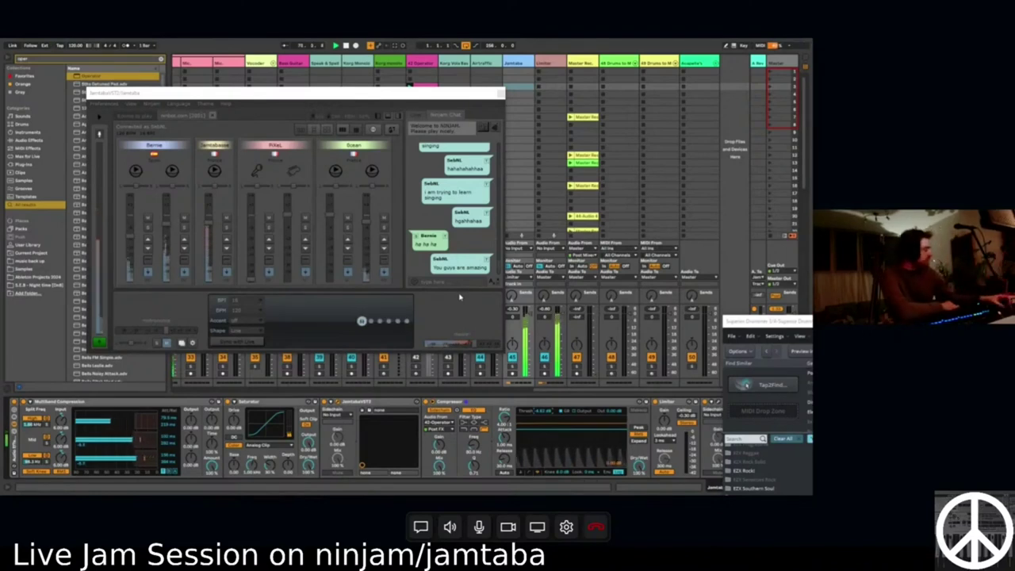
left_click(428, 403)
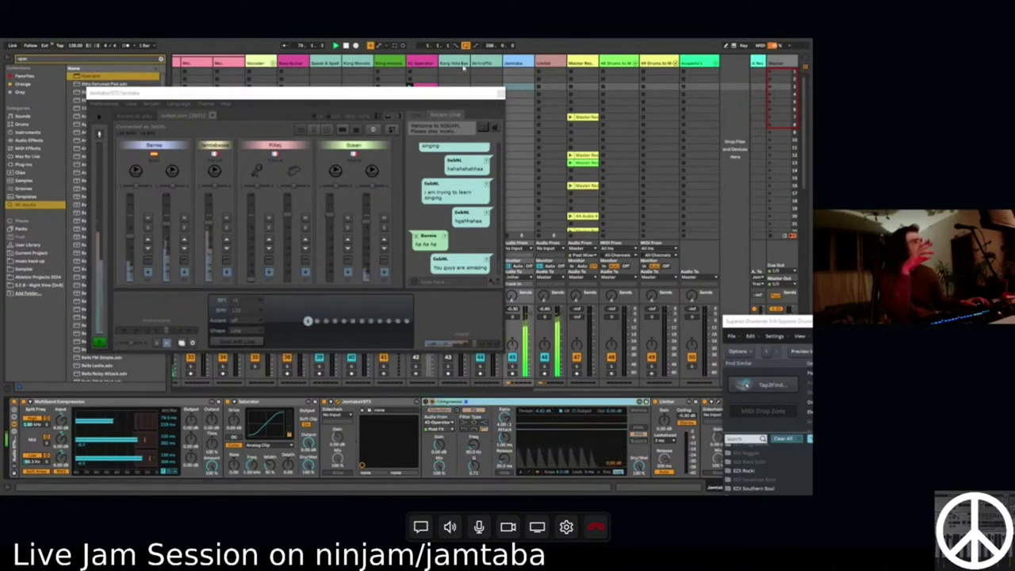
Move the Jamtaba window clear of the track headers and hide the browser.
left_click_drag(474, 95, 720, 286)
key("shift+Tab")
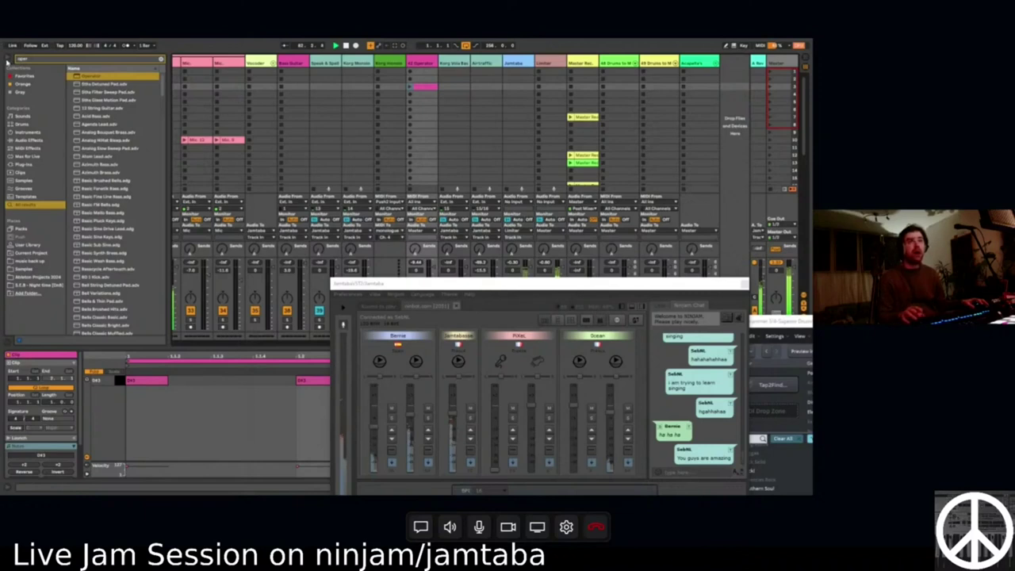
key("ctrl+alt+b")
Select the Superior Drummer track and open its plug-in window.
scroll(466, 173, "left", 3)
scroll(466, 172, "left", 5)
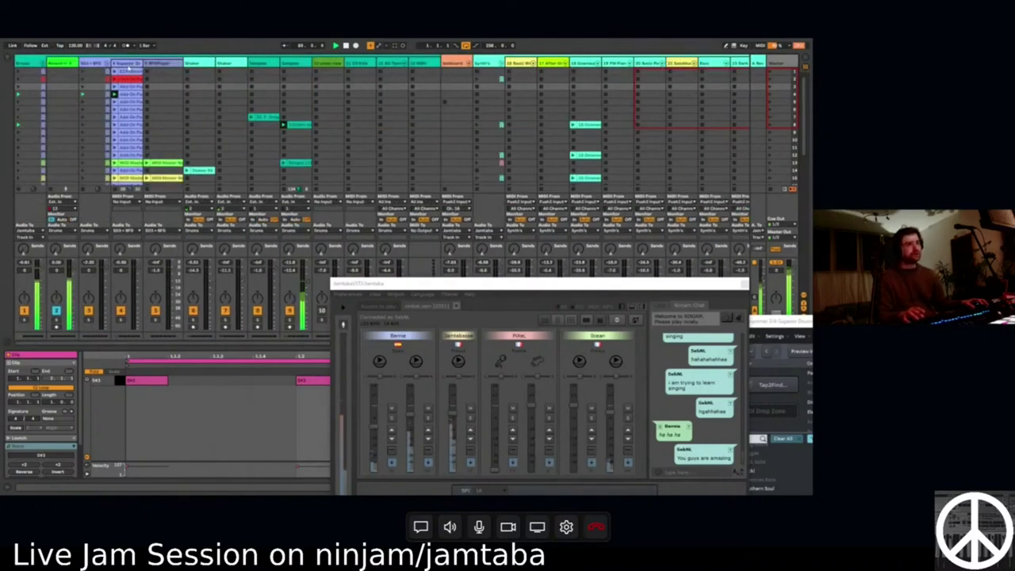
left_click(127, 65)
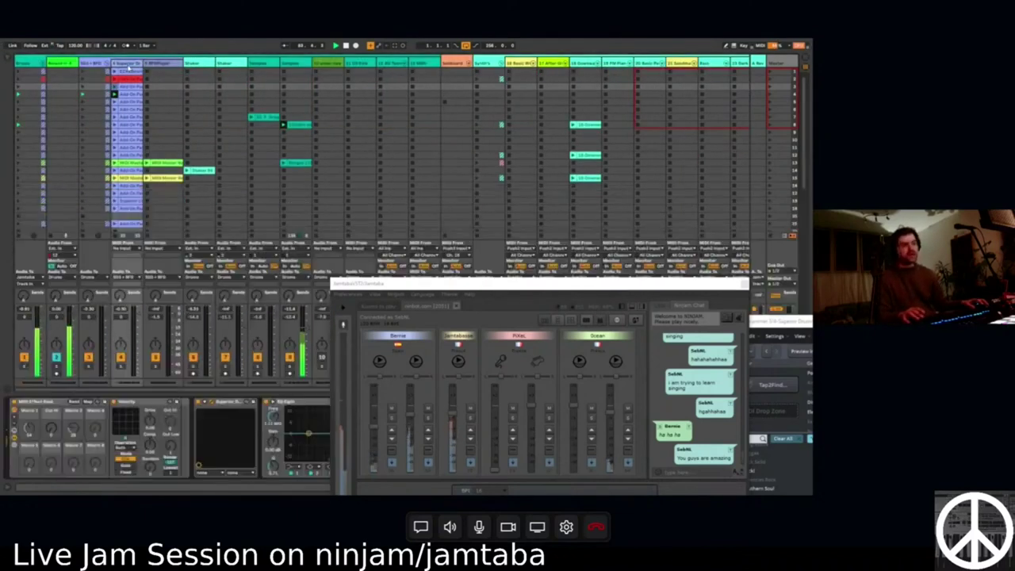
left_click(206, 411)
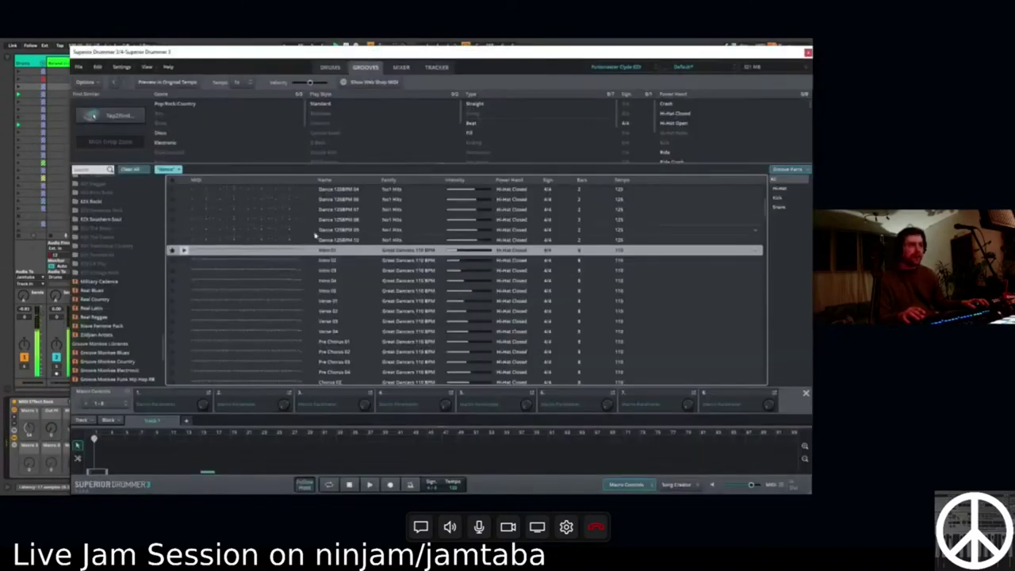
Clear the current groove filter in Superior Drummer and search the grooves for "track".
left_click(180, 170)
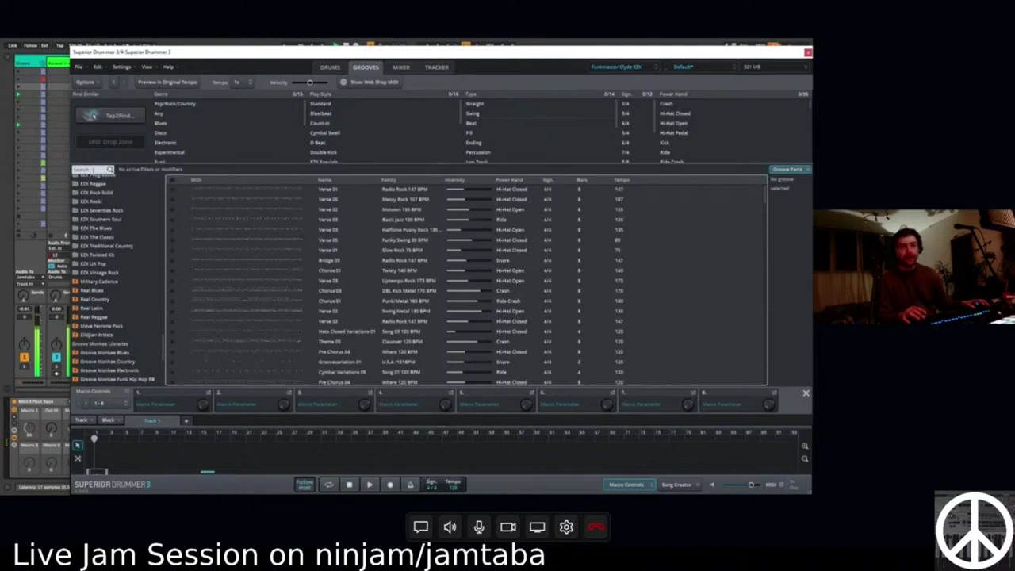
left_click(76, 171)
type("jam")
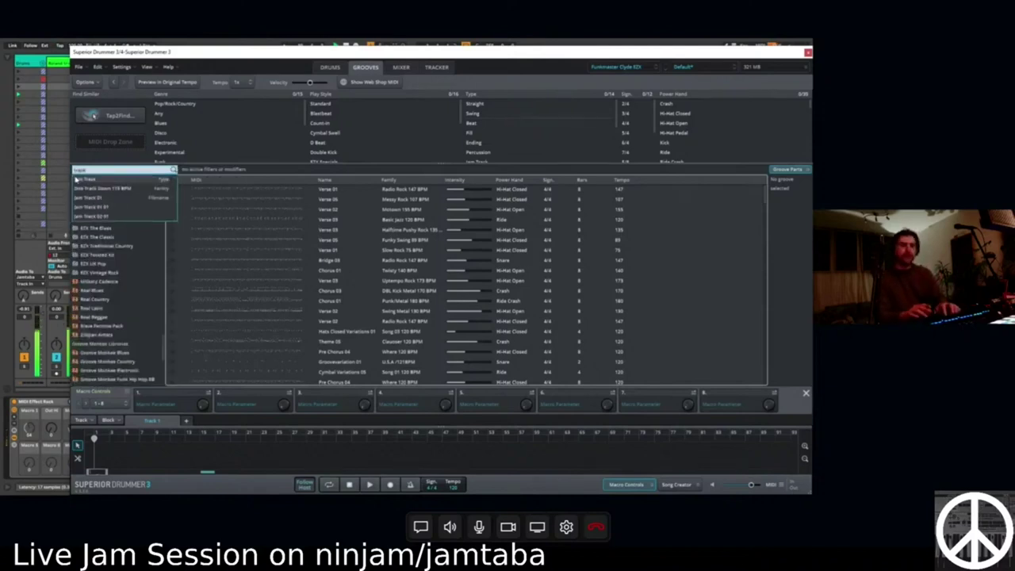
key("Return")
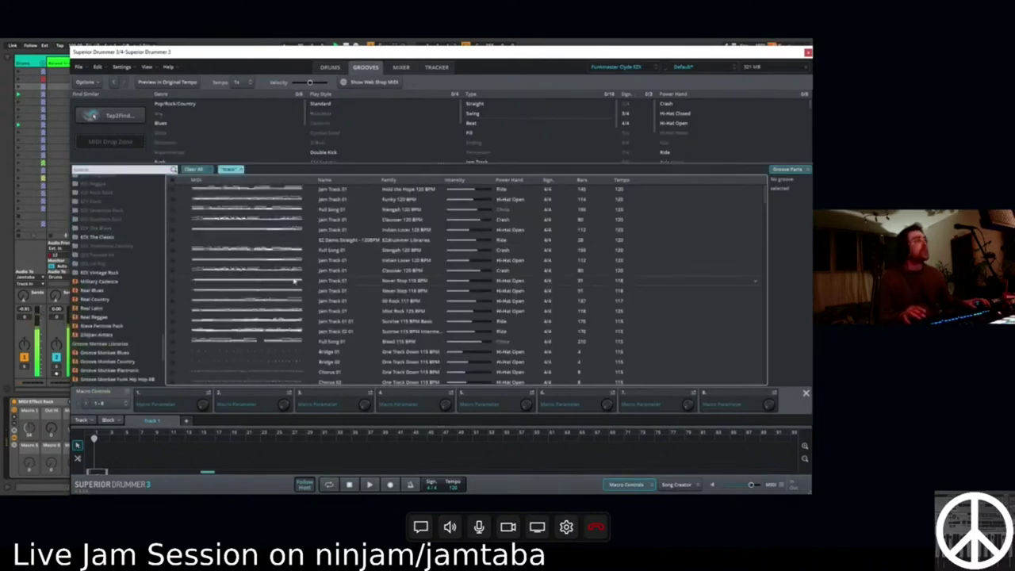
Select the Jam Track 01 01 groove from Cats 99 BPM Basic and launch the fourth clip on the Superior Drummer track.
scroll(411, 341, "down", 5)
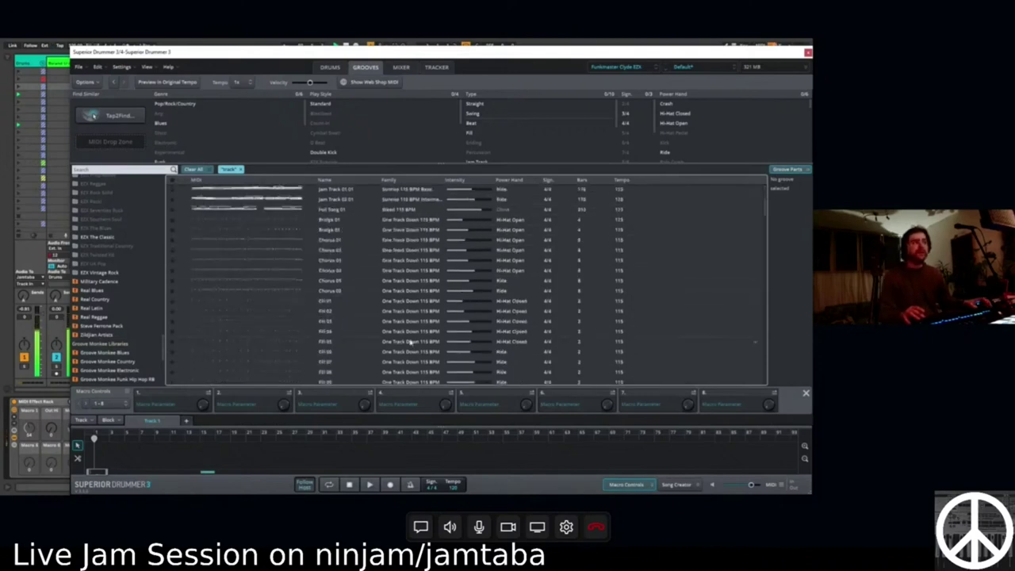
scroll(388, 333, "down", 3)
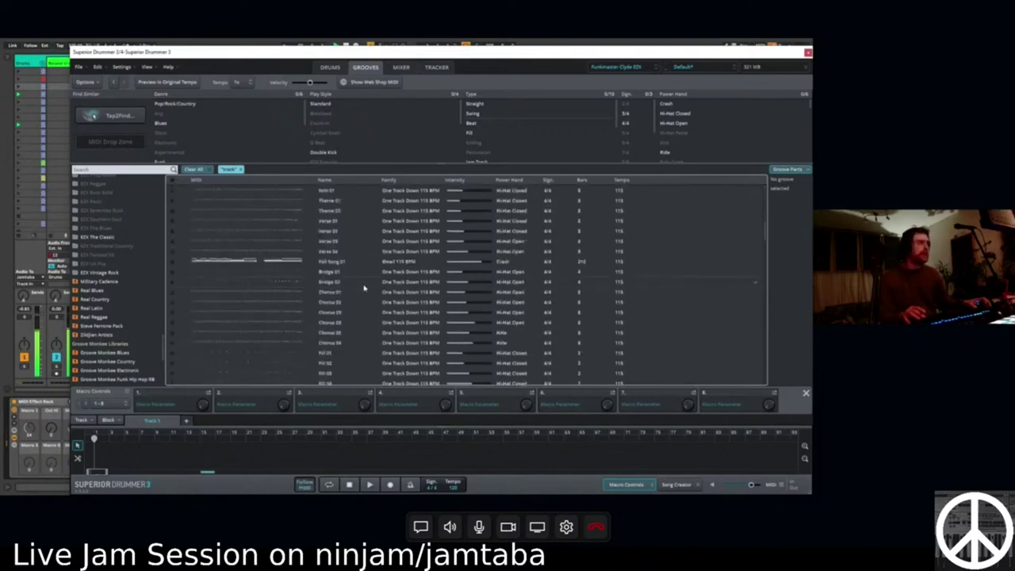
scroll(355, 296, "down", 10)
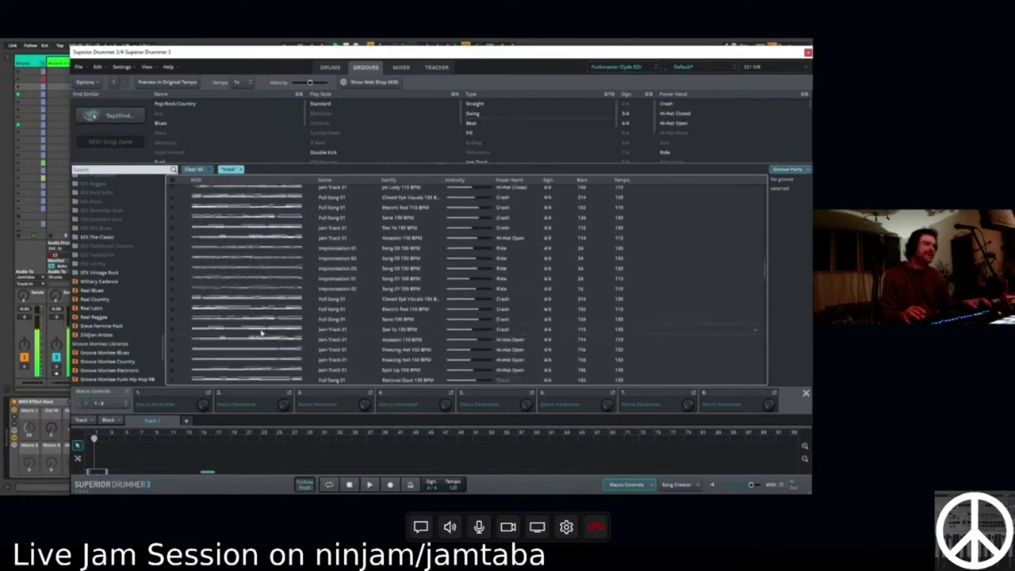
scroll(246, 309, "down", 10)
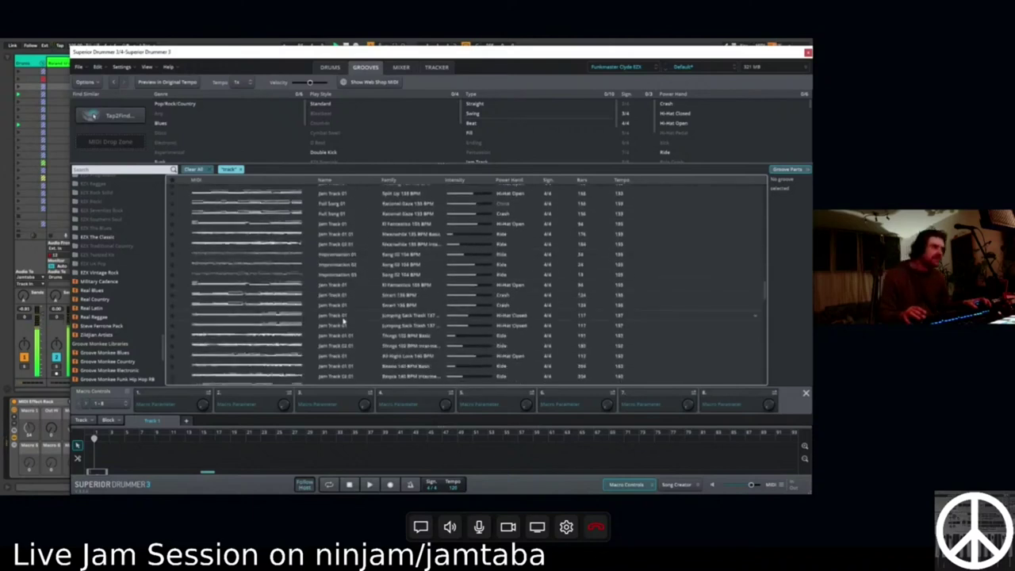
scroll(349, 294, "down", 2)
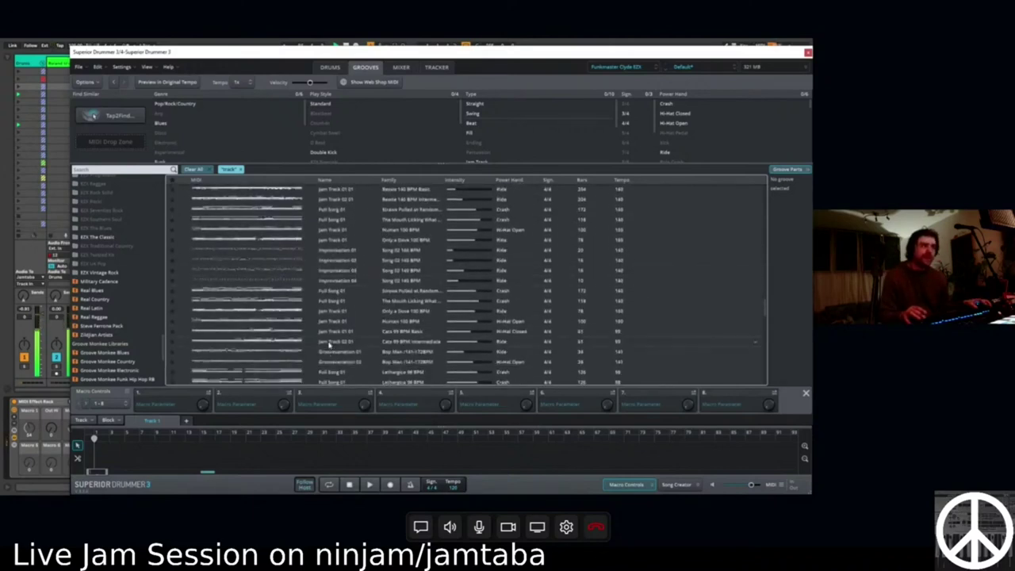
left_click(327, 332)
left_click_drag(319, 53, 571, 187)
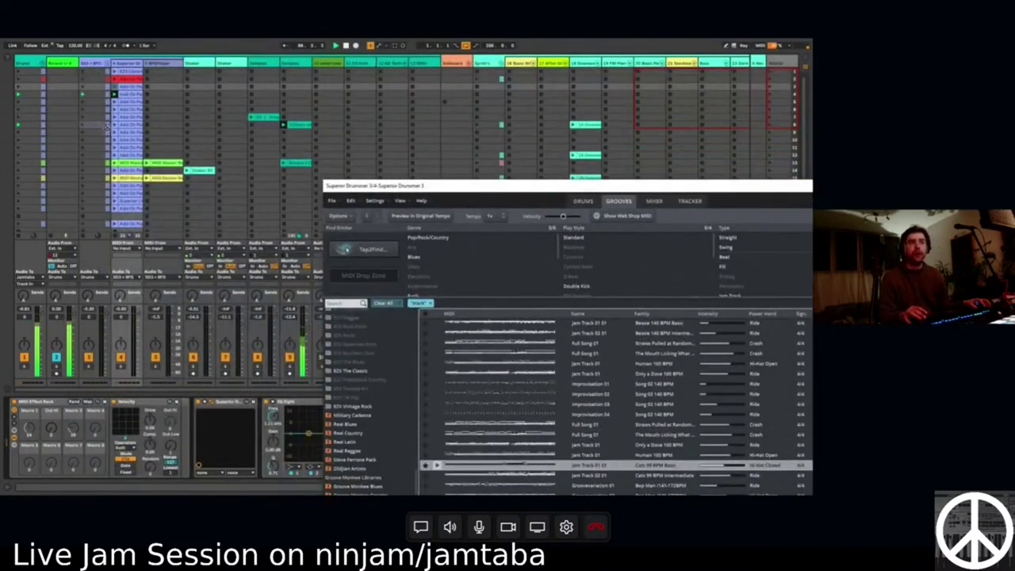
left_click(115, 94)
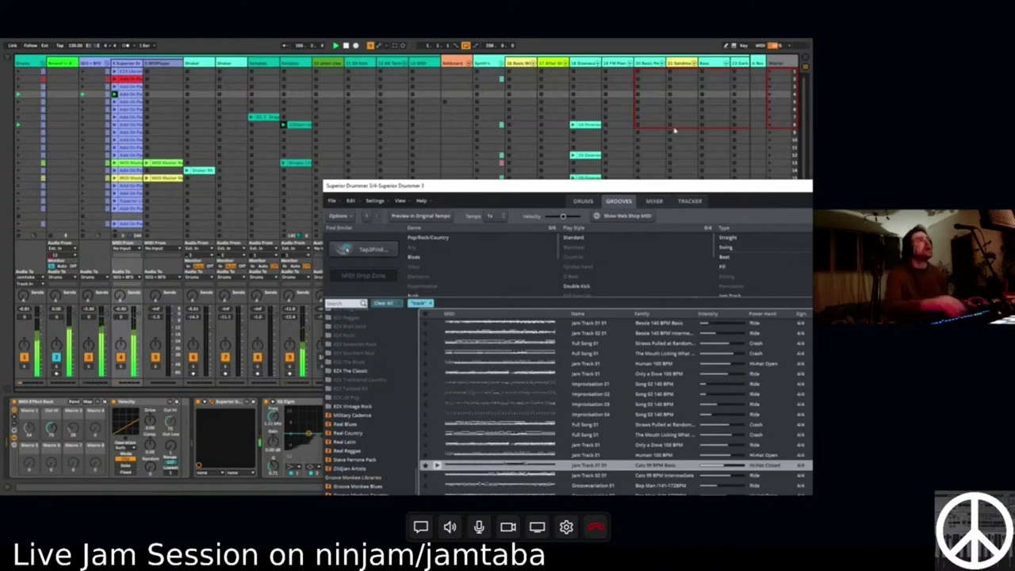
Select the Sandman Pad track and stop the loop playing on track 9.
left_click(675, 127)
scroll(666, 135, "right", 10)
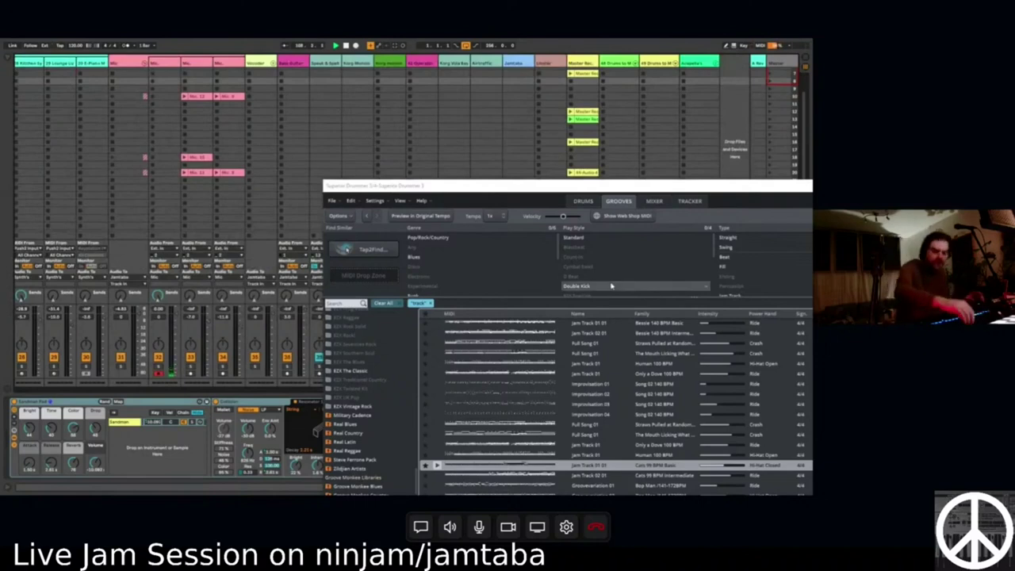
scroll(246, 208, "left", 15)
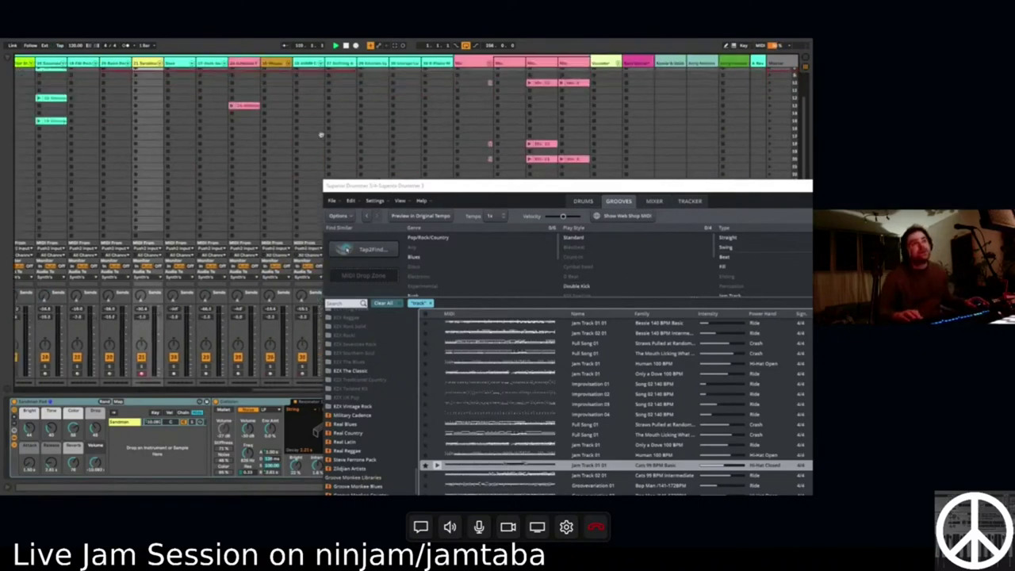
scroll(246, 208, "left", 3)
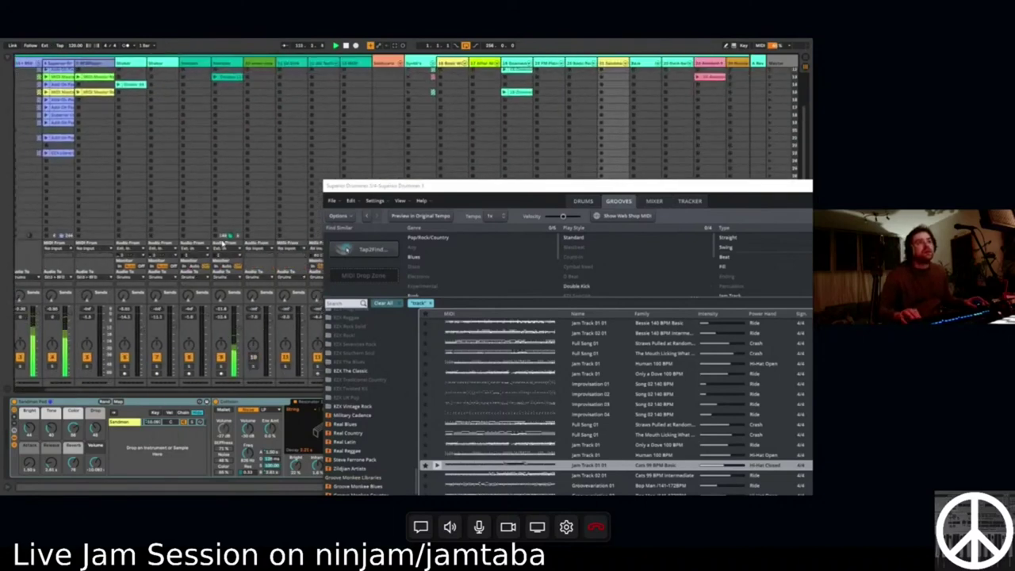
left_click(218, 240)
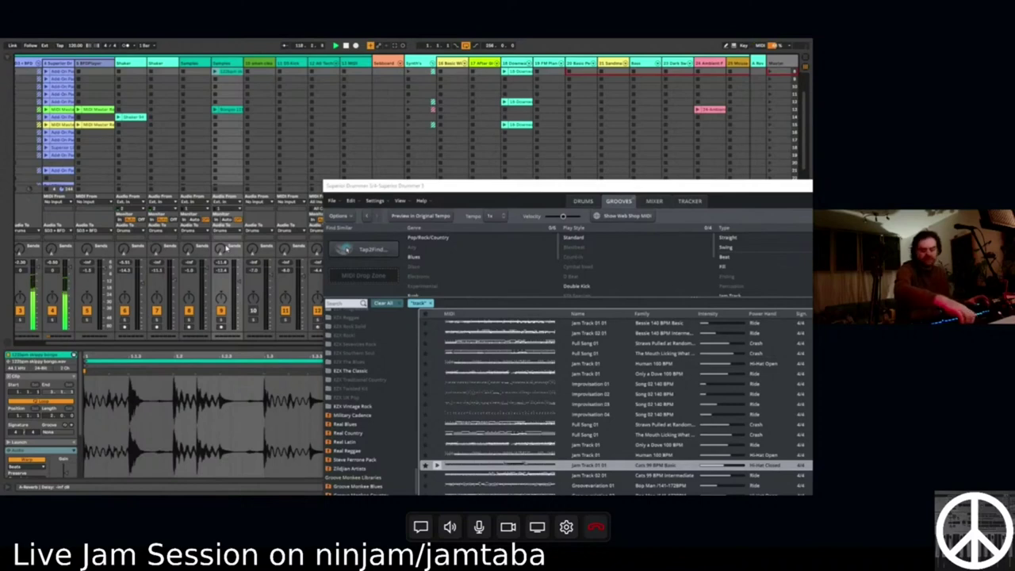
Arrange the plug-in windows so the Jamtaba mixer is uncovered and lower the first participant's first channel.
left_click_drag(540, 210, 346, 199)
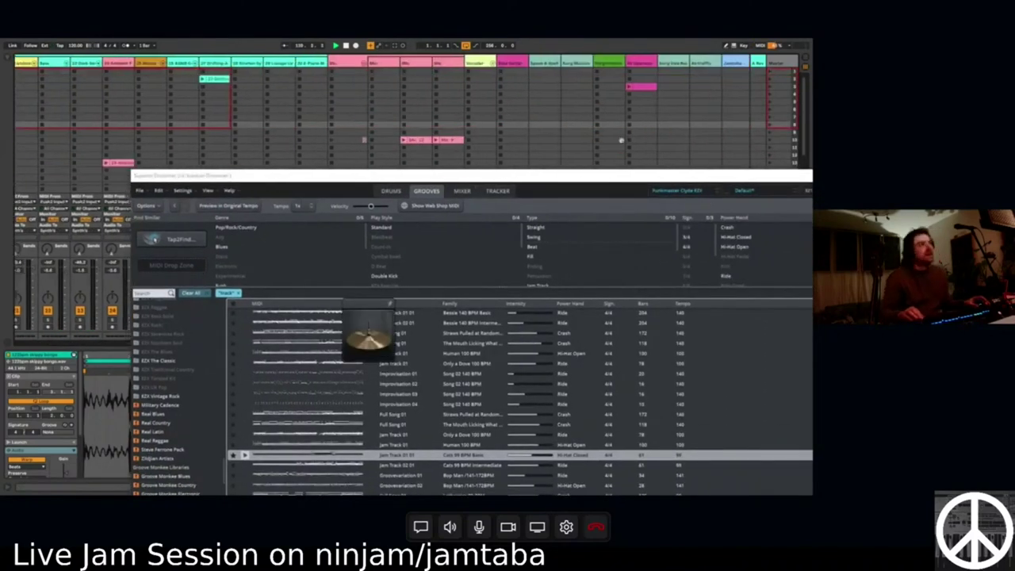
left_click_drag(467, 181, 292, 209)
left_click(516, 64)
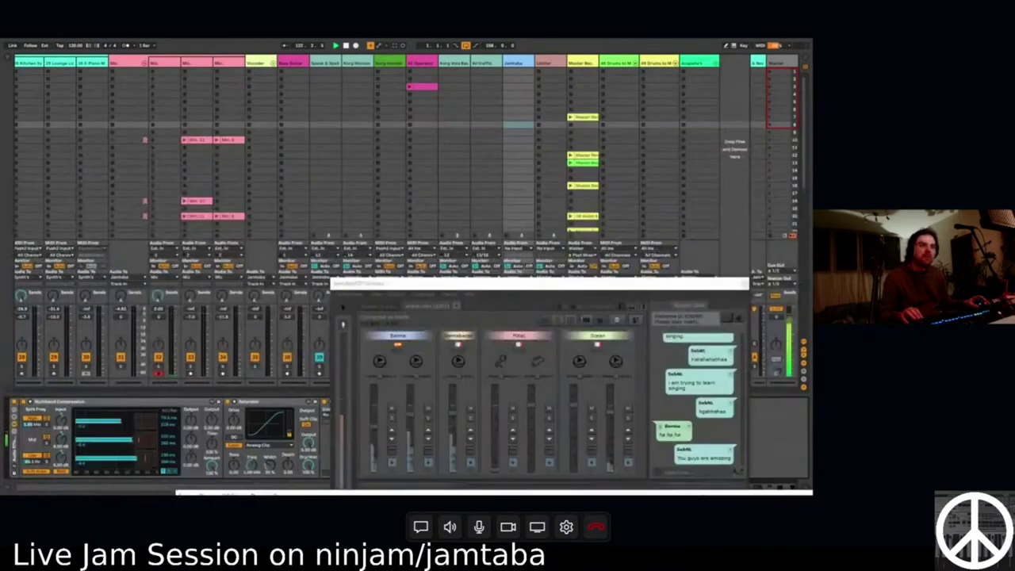
left_click_drag(572, 286, 594, 96)
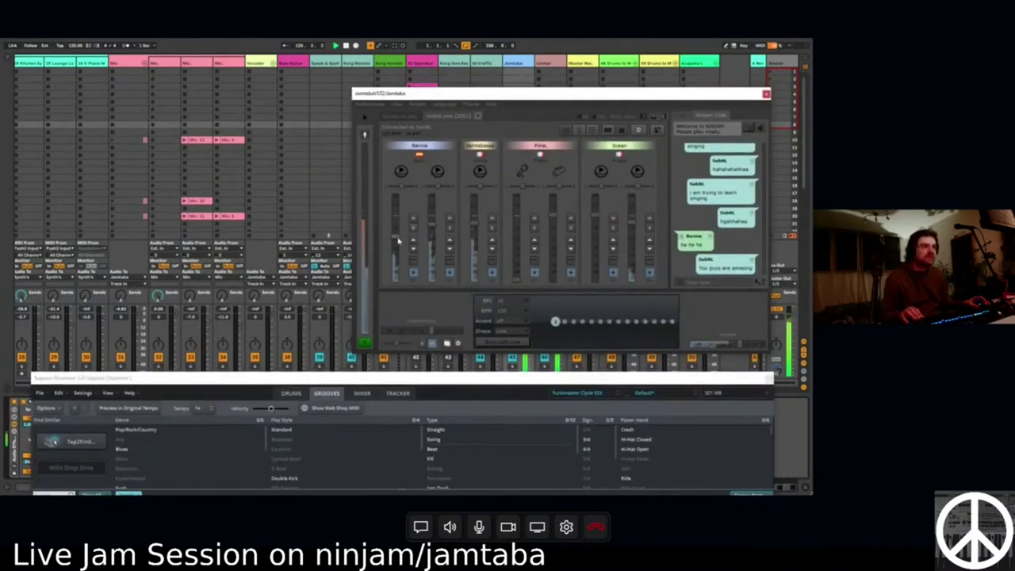
left_click_drag(396, 217, 390, 246)
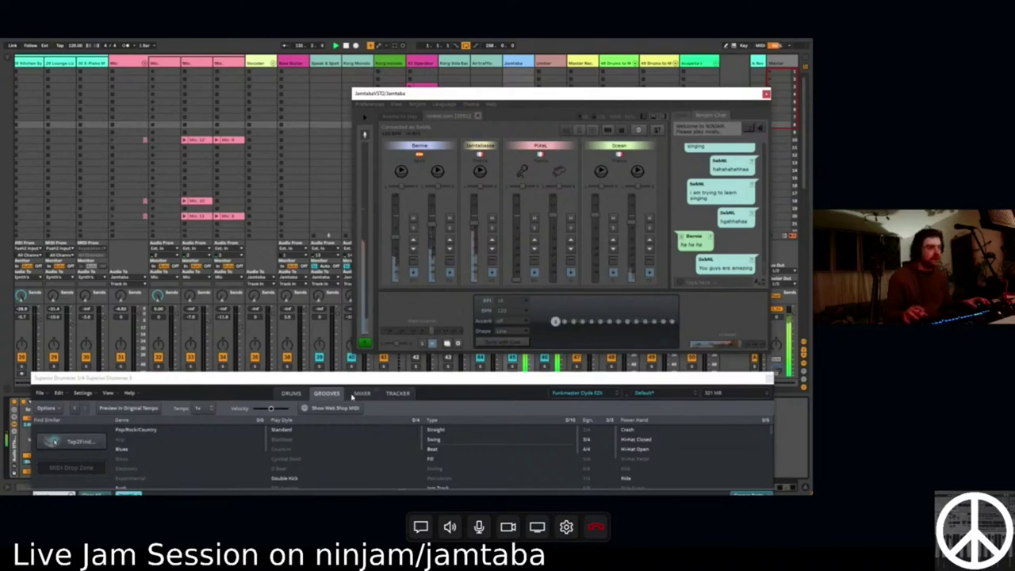
Open the playing clip in the Superior Drummer track's fourth slot and close the Superior Drummer window.
scroll(89, 232, "left", 10)
scroll(89, 232, "left", 5)
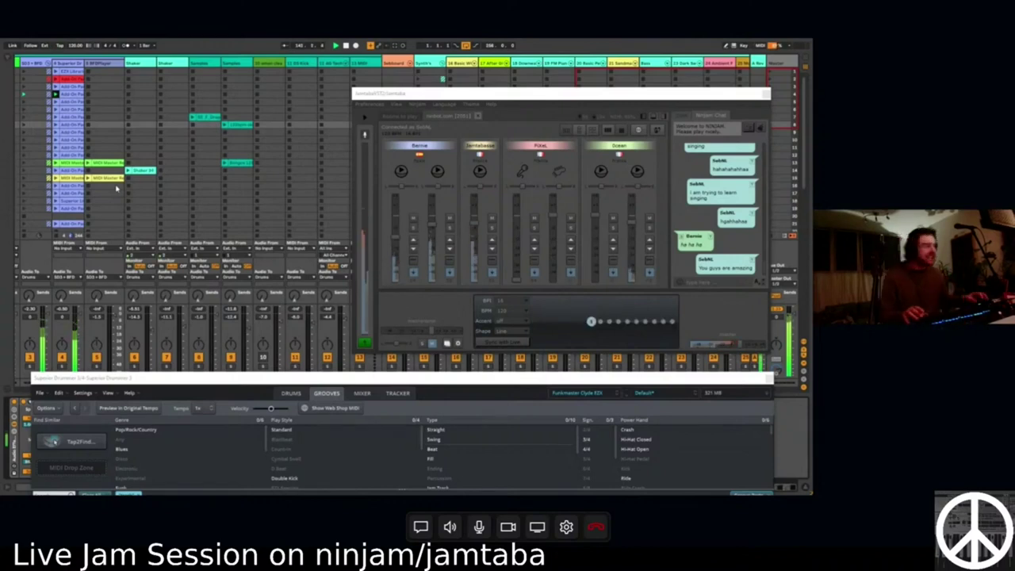
left_click(75, 95)
double_click(75, 99)
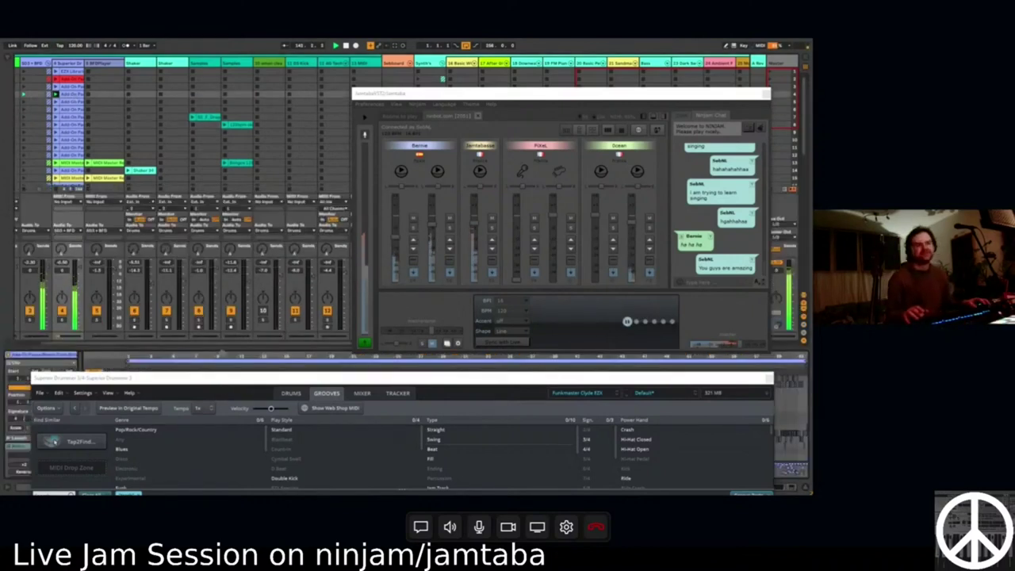
left_click(768, 379)
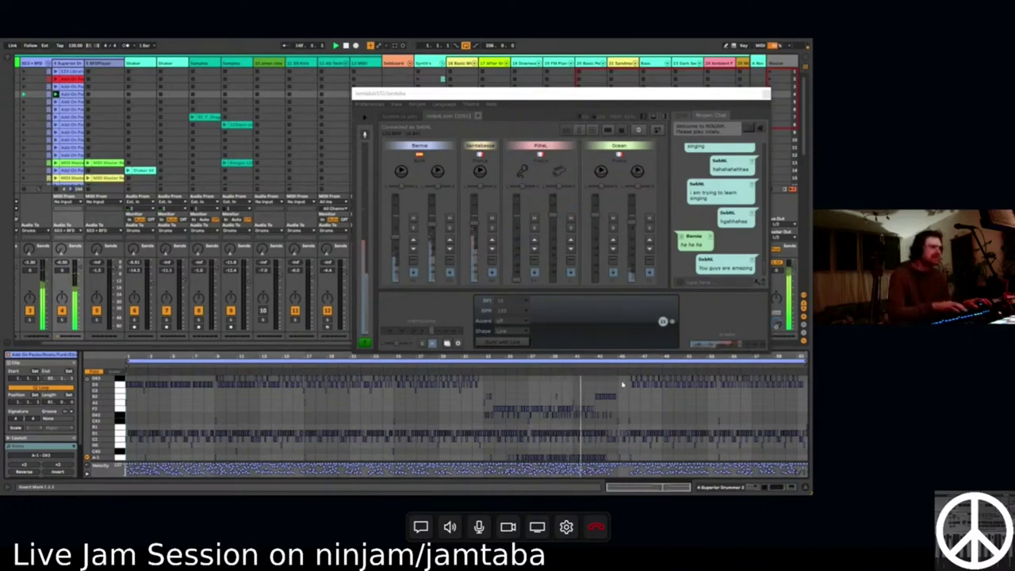
Try to remove the notes from bar 46 to the end of the drum clip, and undo the change.
left_click_drag(622, 388, 624, 482)
left_click(628, 468)
left_click_drag(628, 388, 808, 437)
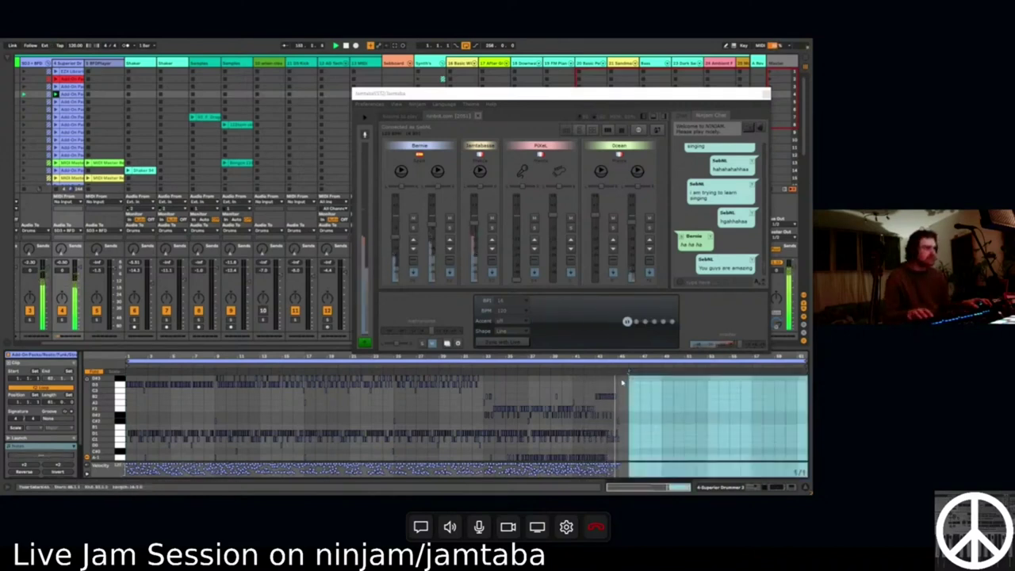
left_click_drag(665, 408, 656, 408)
key("ctrl+z")
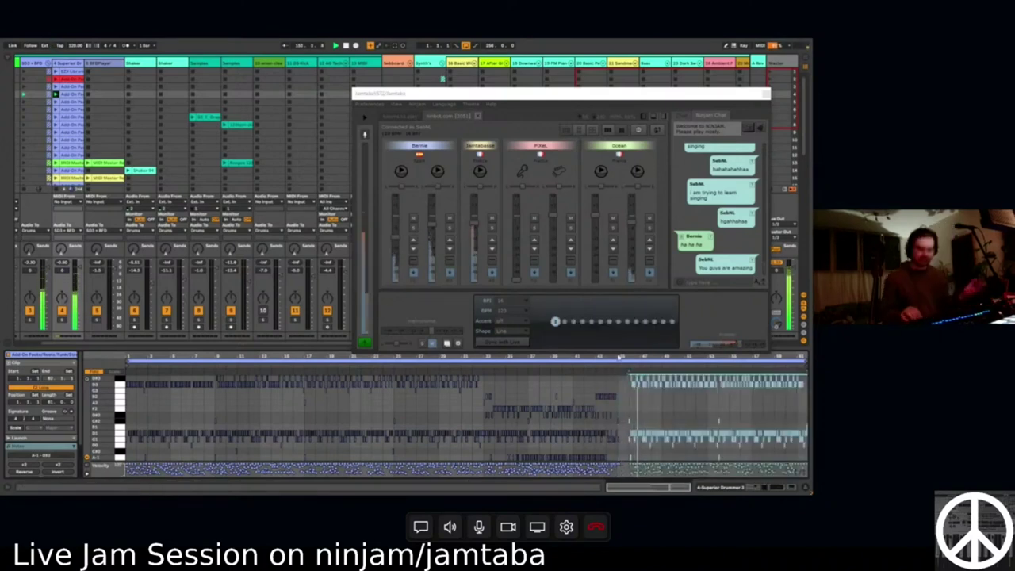
Select the notes in bar 45 of the drum clip.
left_click(620, 356)
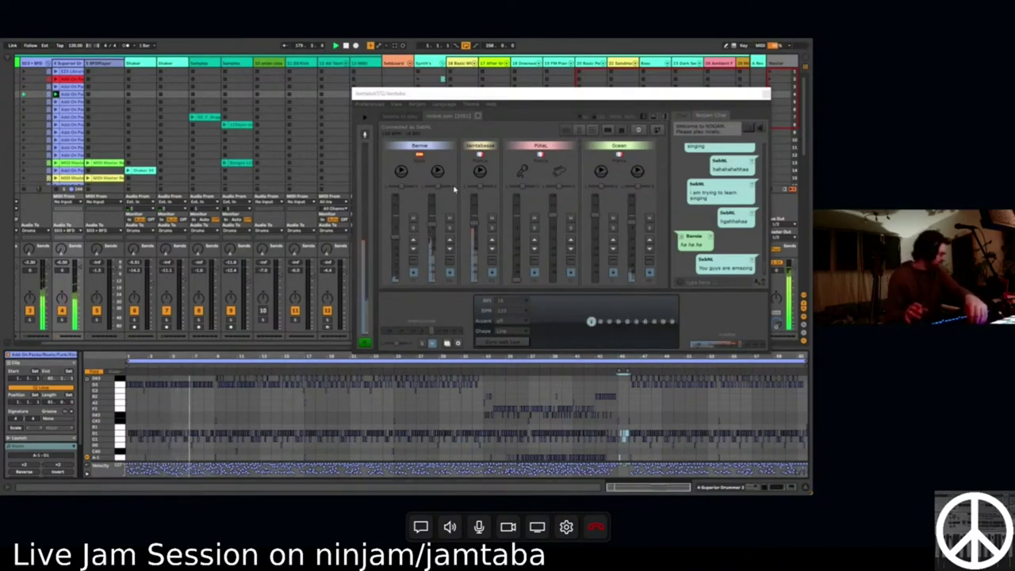
key("super")
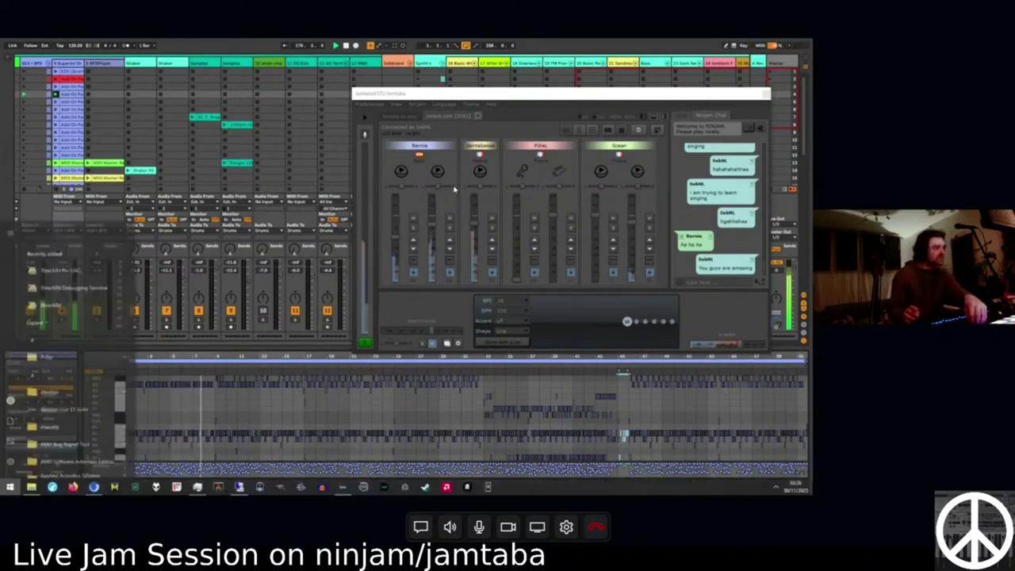
key("super")
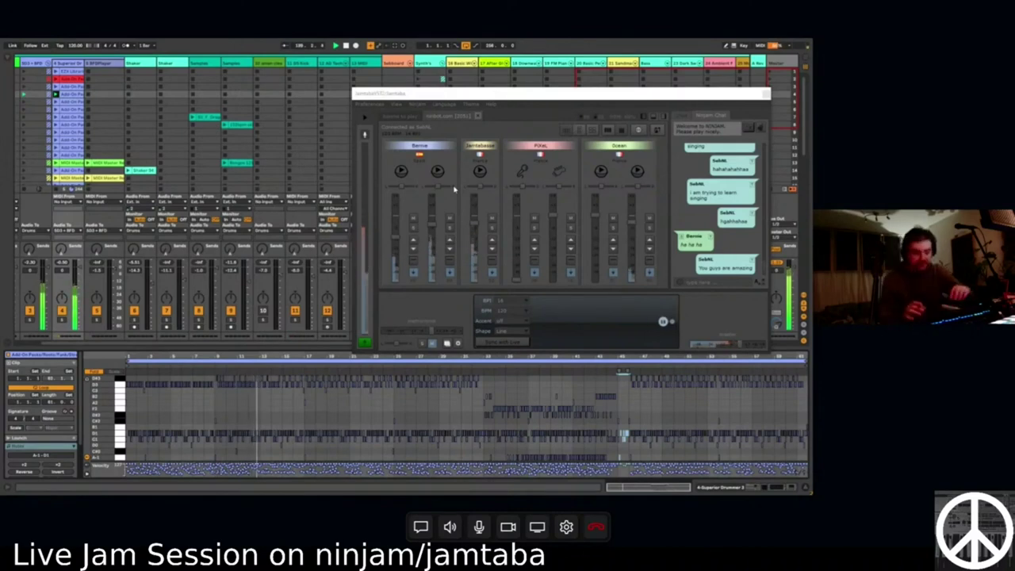
key("super")
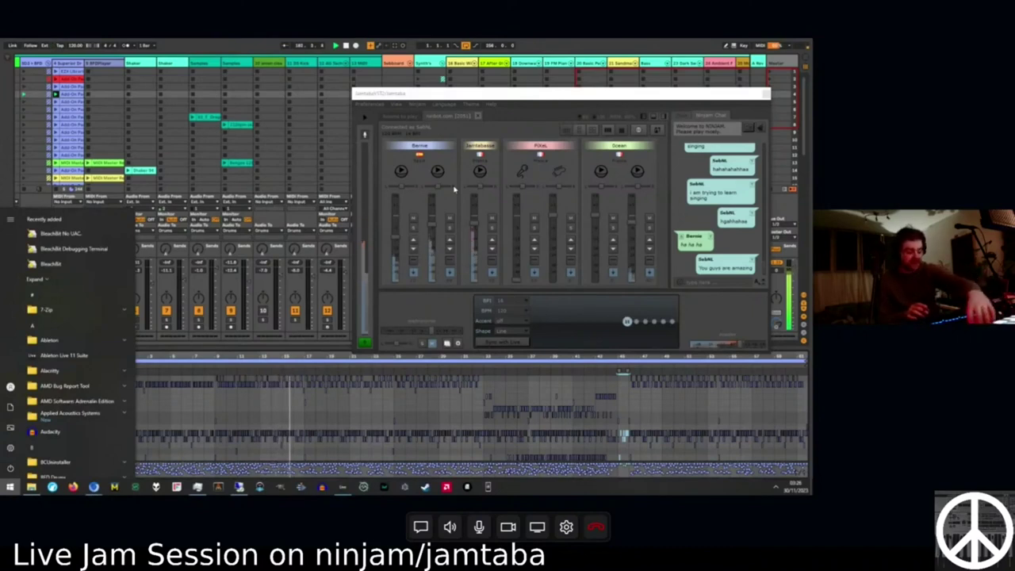
key("Escape")
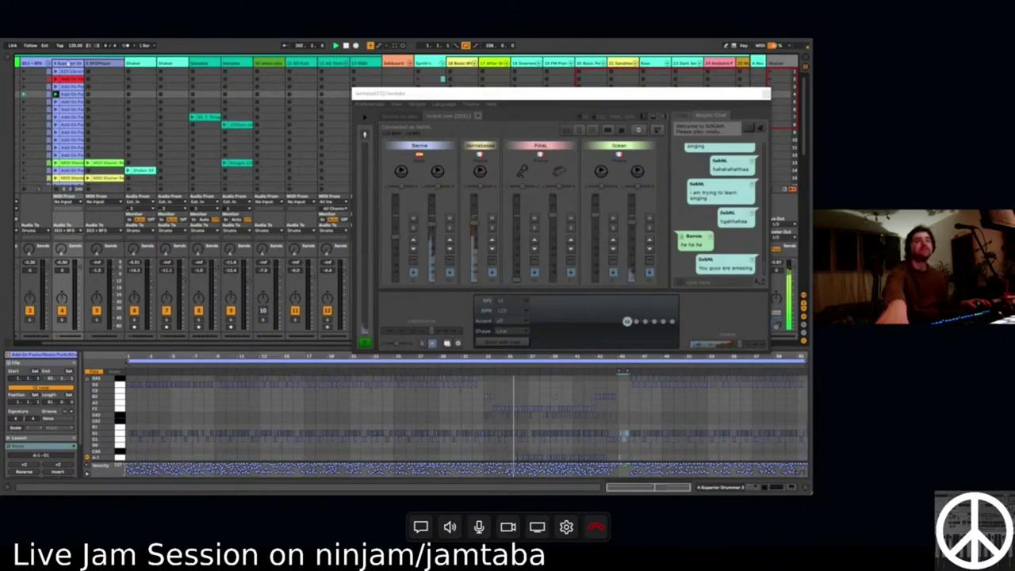
Open the Superior Drummer groove browser, move its window aside, and select the Things 102 BPM Intermediate jam track.
key("shift+Tab")
left_click(215, 403)
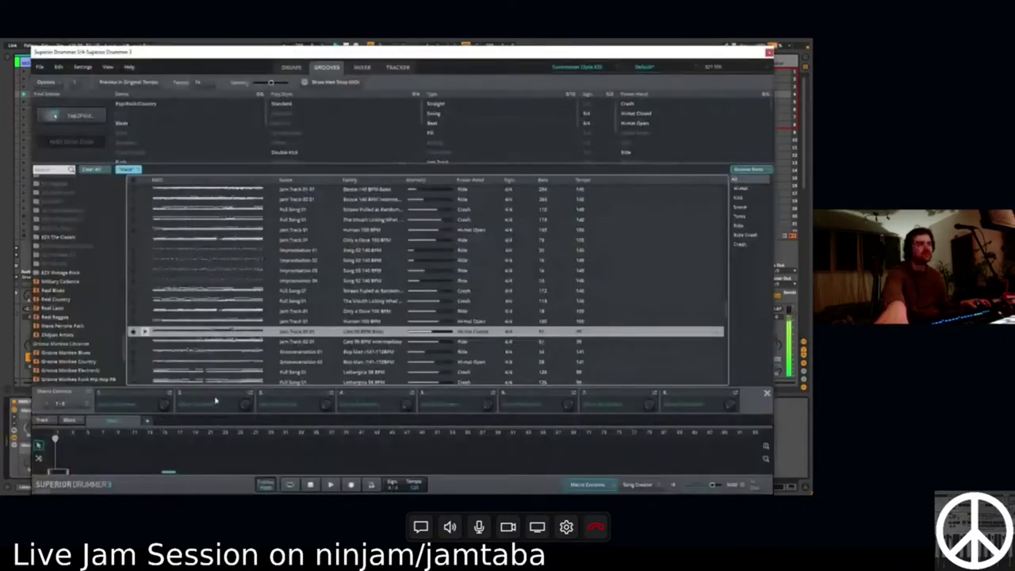
left_click_drag(355, 49, 503, 69)
scroll(696, 341, "up", 3)
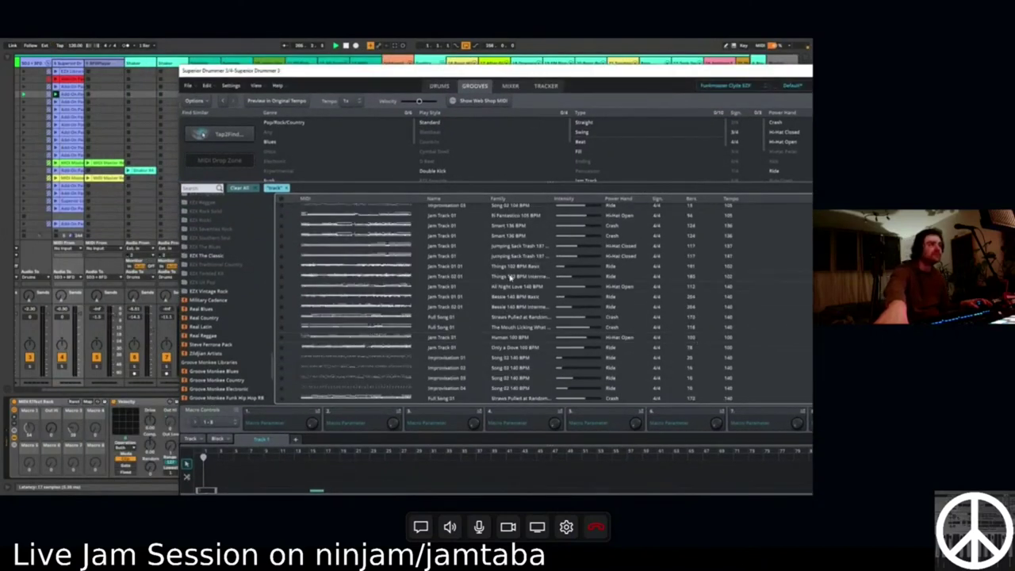
left_click(510, 276)
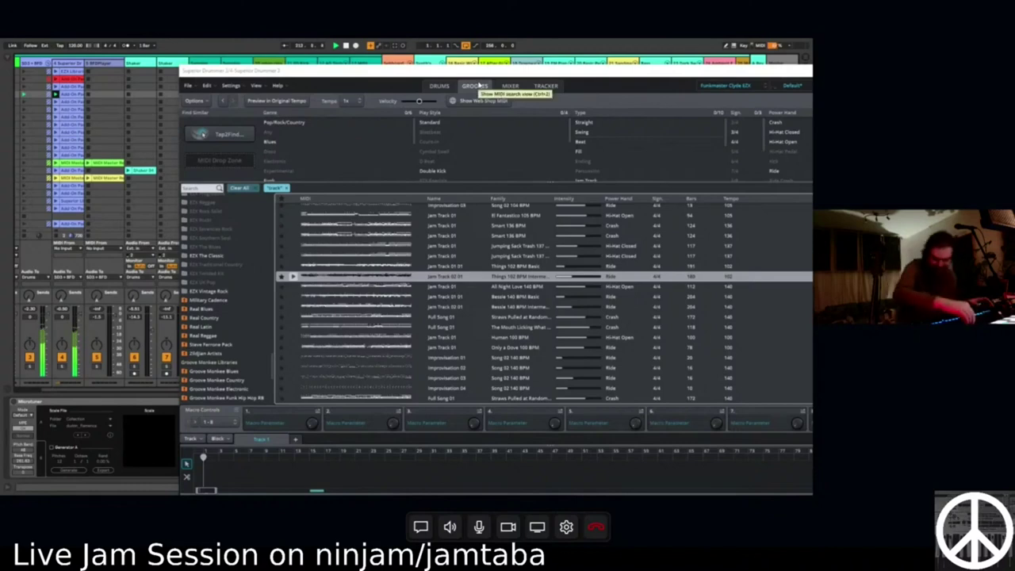
Reposition the Superior Drummer window to uncover the Jamtaba mixer and switch Superior Drummer to its drum kit view.
left_click_drag(556, 67, 682, 287)
left_click(682, 287)
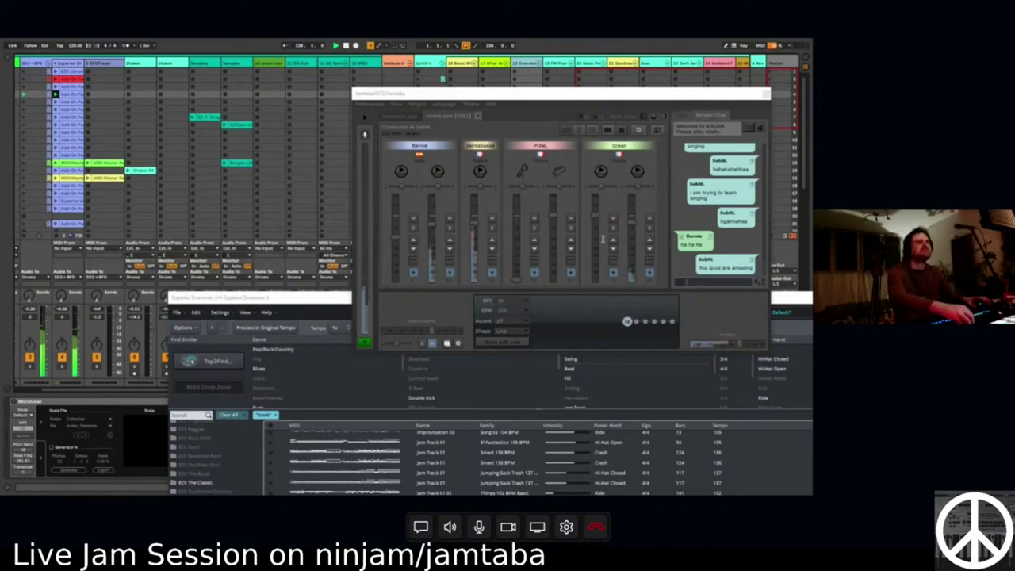
left_click(346, 314)
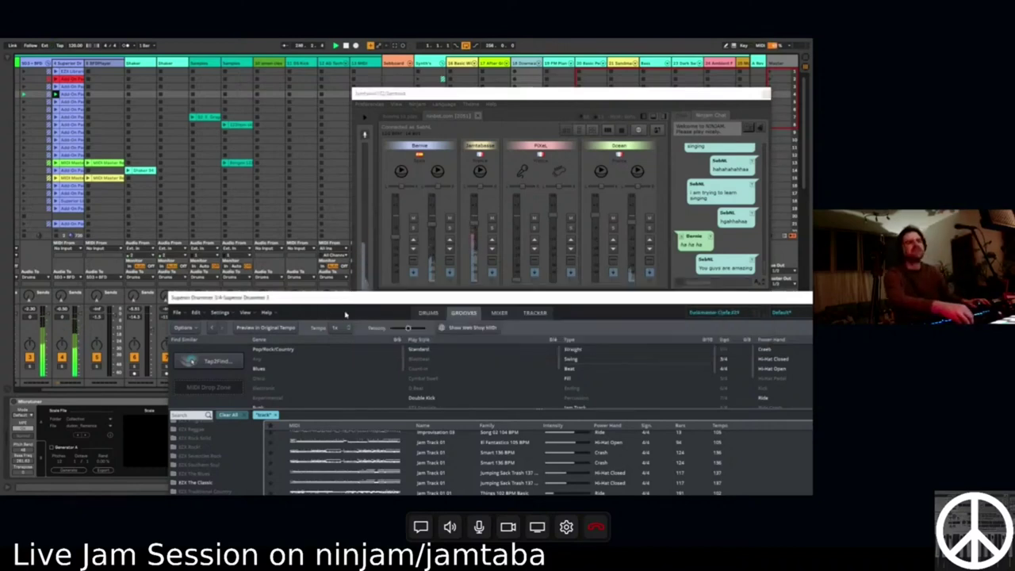
left_click(416, 314)
left_click_drag(415, 306, 639, 210)
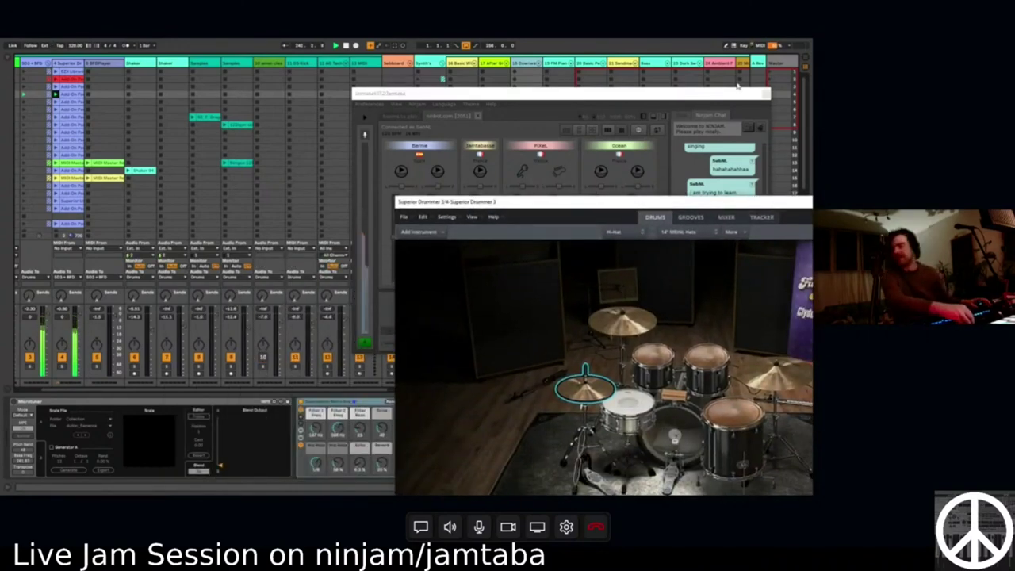
Show the drum clip's notes and move the Jamtaba window clear of the synth tracks.
left_click_drag(455, 98, 397, 92)
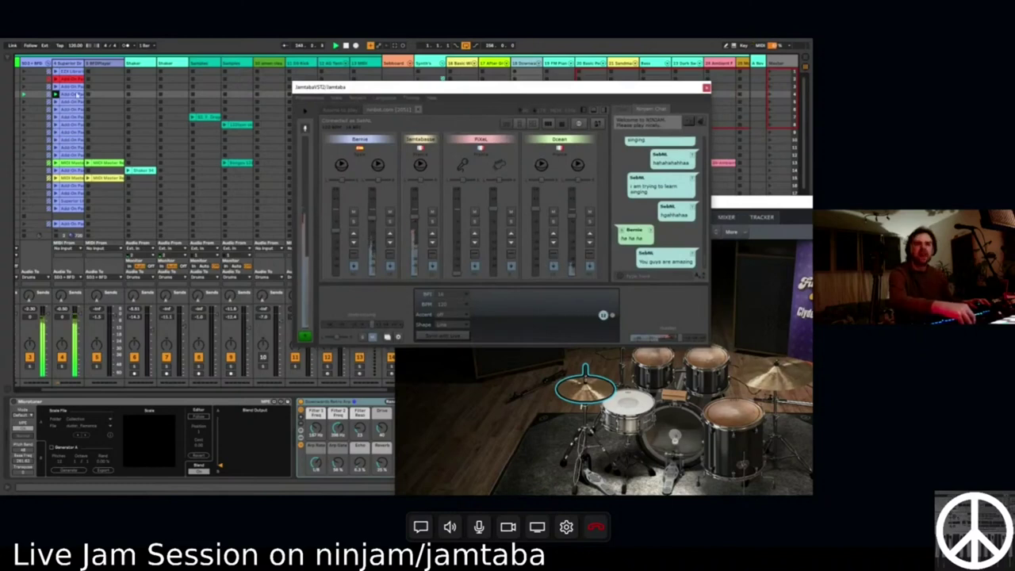
key("shift+Tab")
left_click_drag(555, 86, 332, 69)
Move the Superior Drummer window out of the way, return it to view, and bring the Jamtaba mixer to the front.
left_click_drag(514, 208, 581, 495)
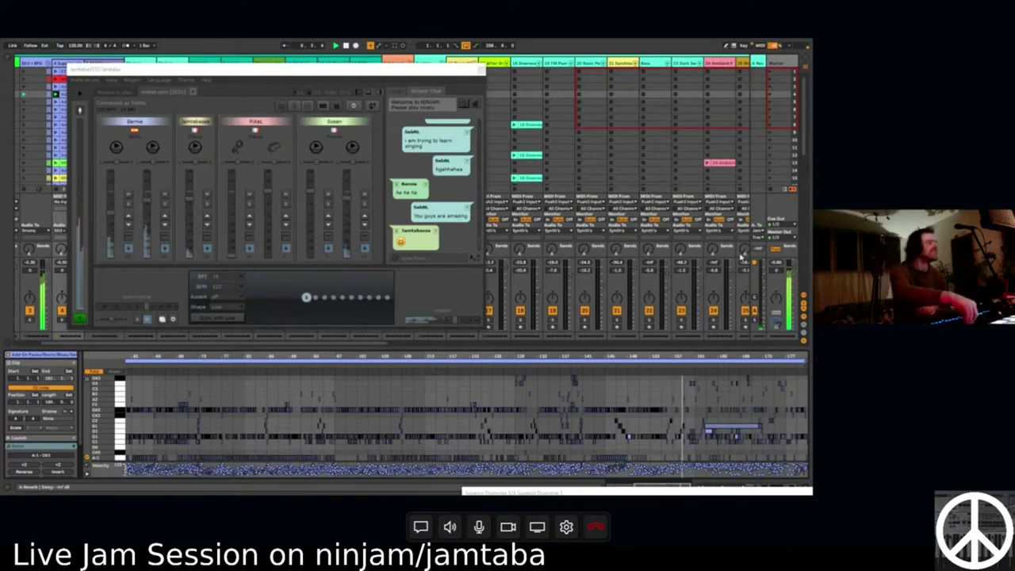
left_click_drag(513, 492, 528, 223)
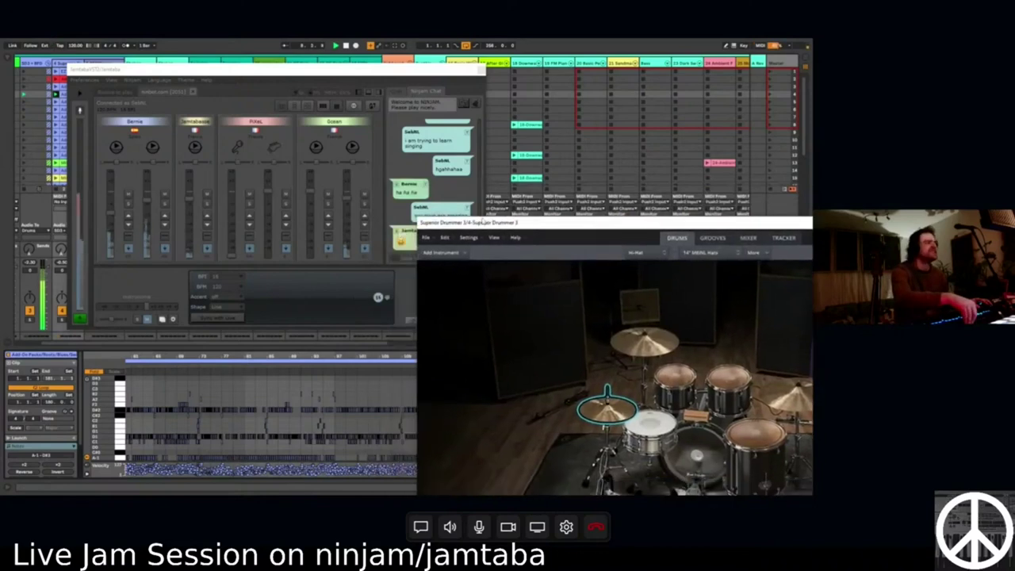
left_click(379, 176)
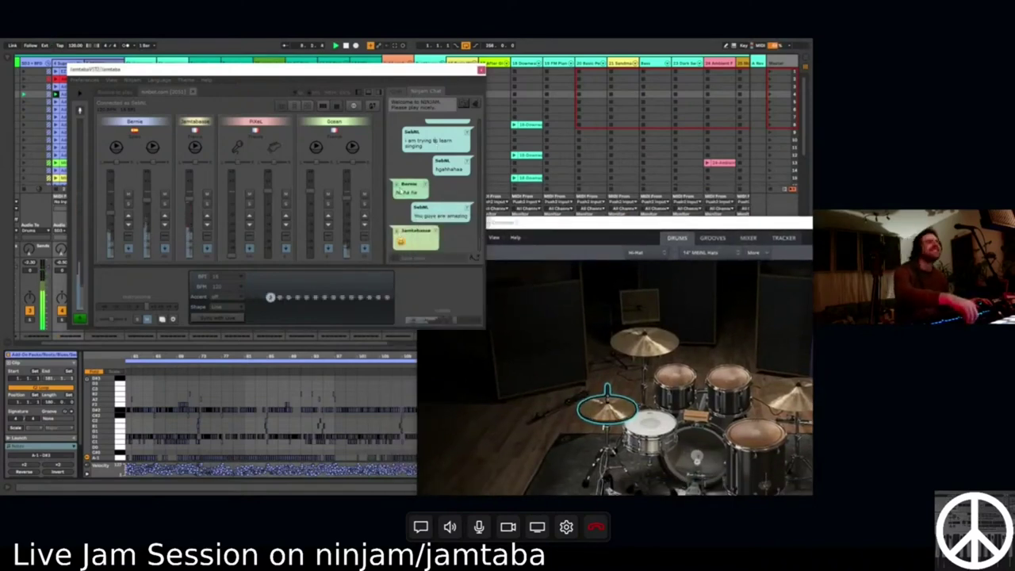